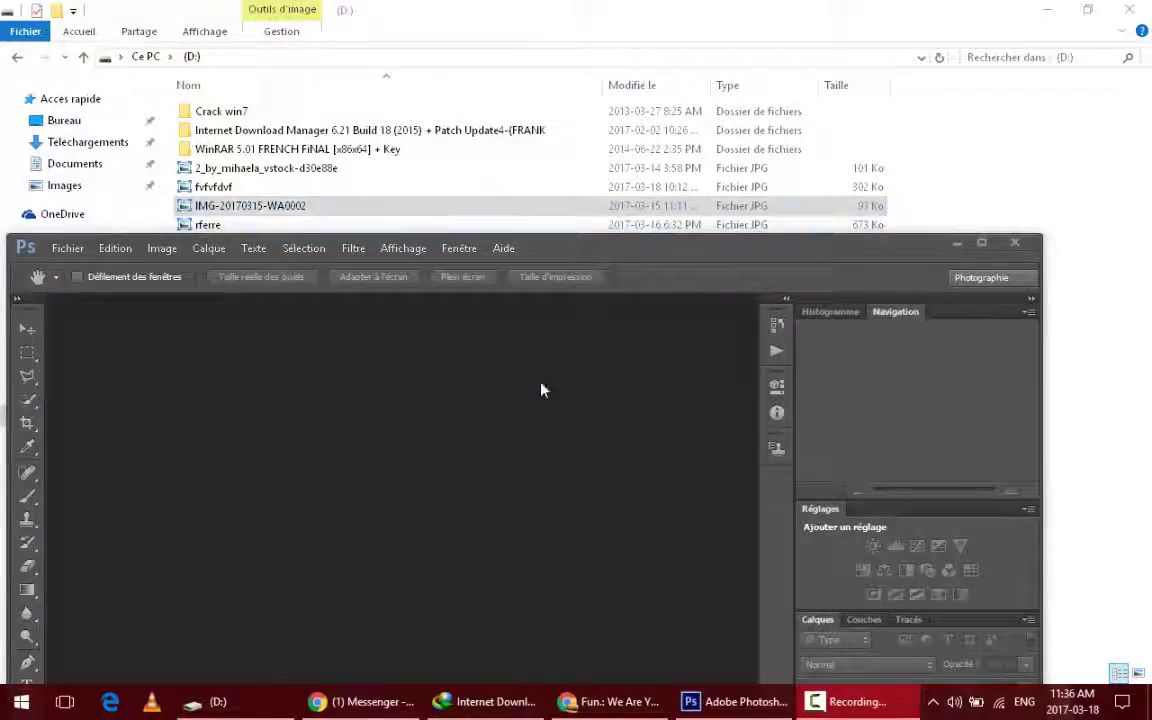
- Drag IMG-20170315-WA0002.jpg from File Explorer into Photoshop so it opens in Camera Raw 7.0
drag(656, 213, 501, 455)
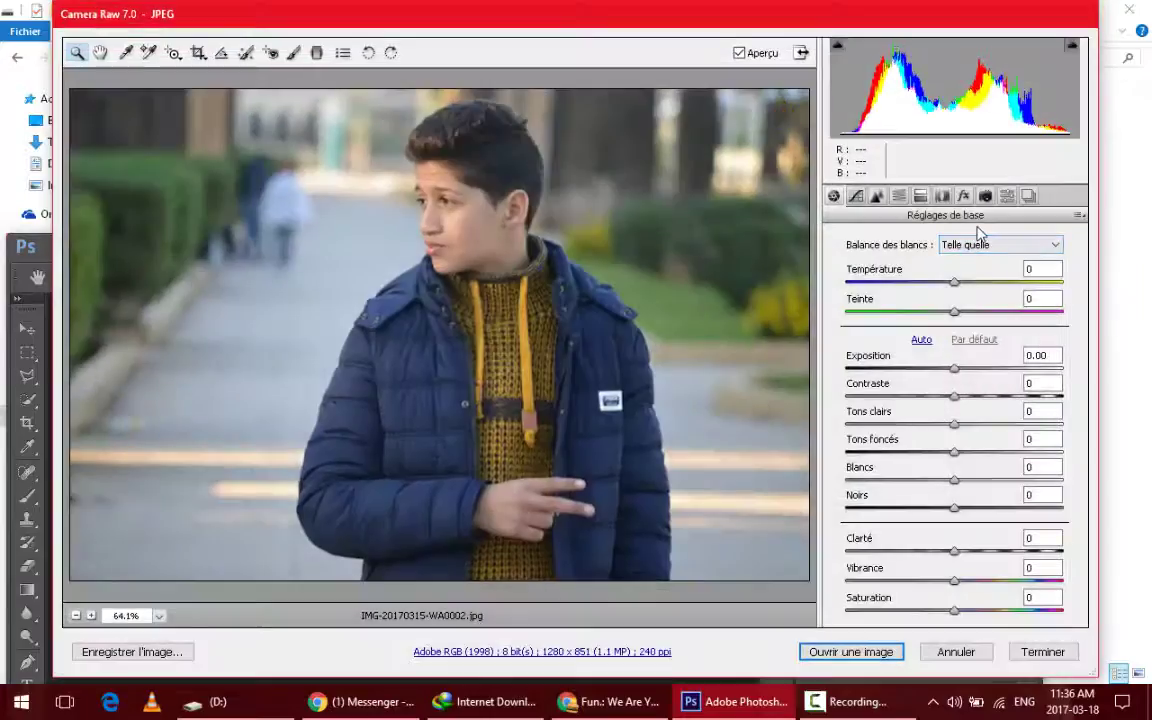
- Set exposure +0.15, contrast +69, highlights +35, blacks -52 and slight warmth, then open in Photoshop
drag(954, 368, 1036, 400)
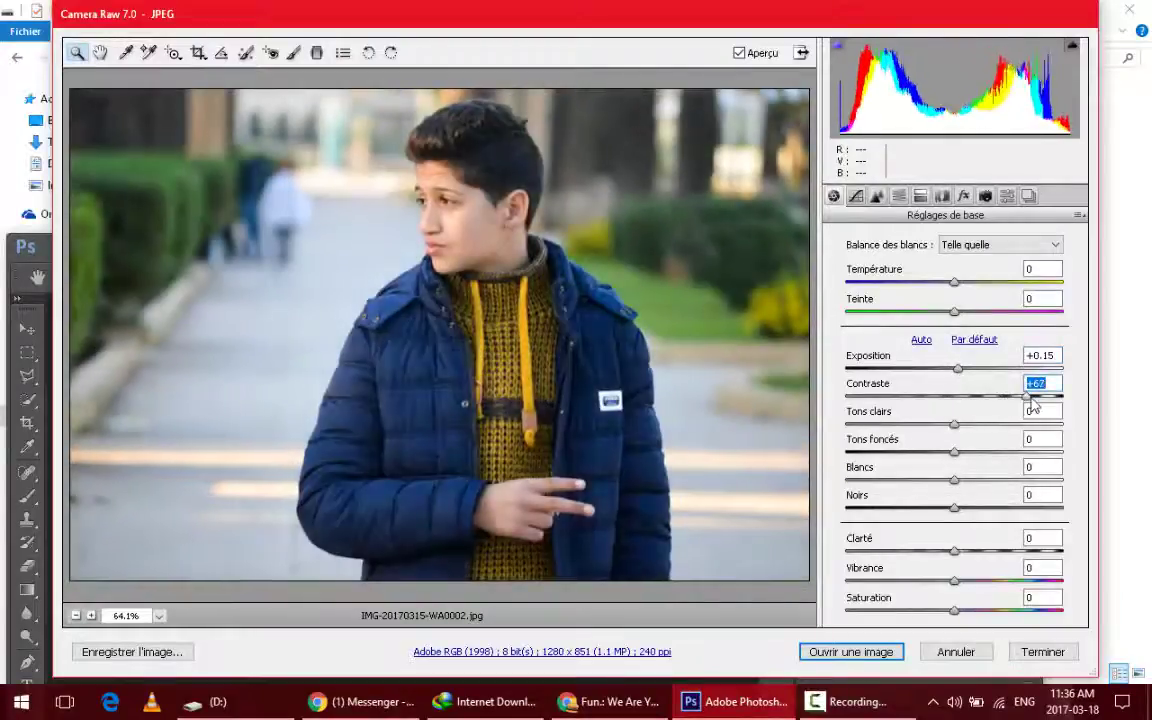
drag(954, 424, 992, 425)
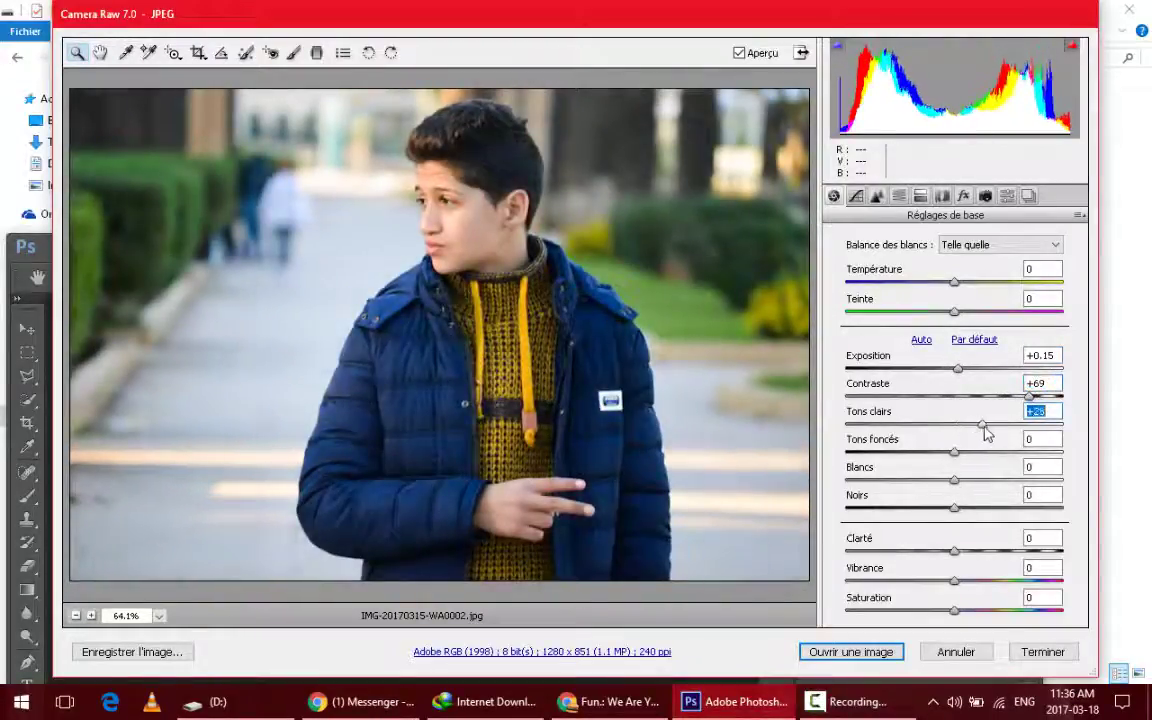
mouse_move(954, 462)
mouse_down()
mouse_move(977, 461)
mouse_move(903, 510)
mouse_up()
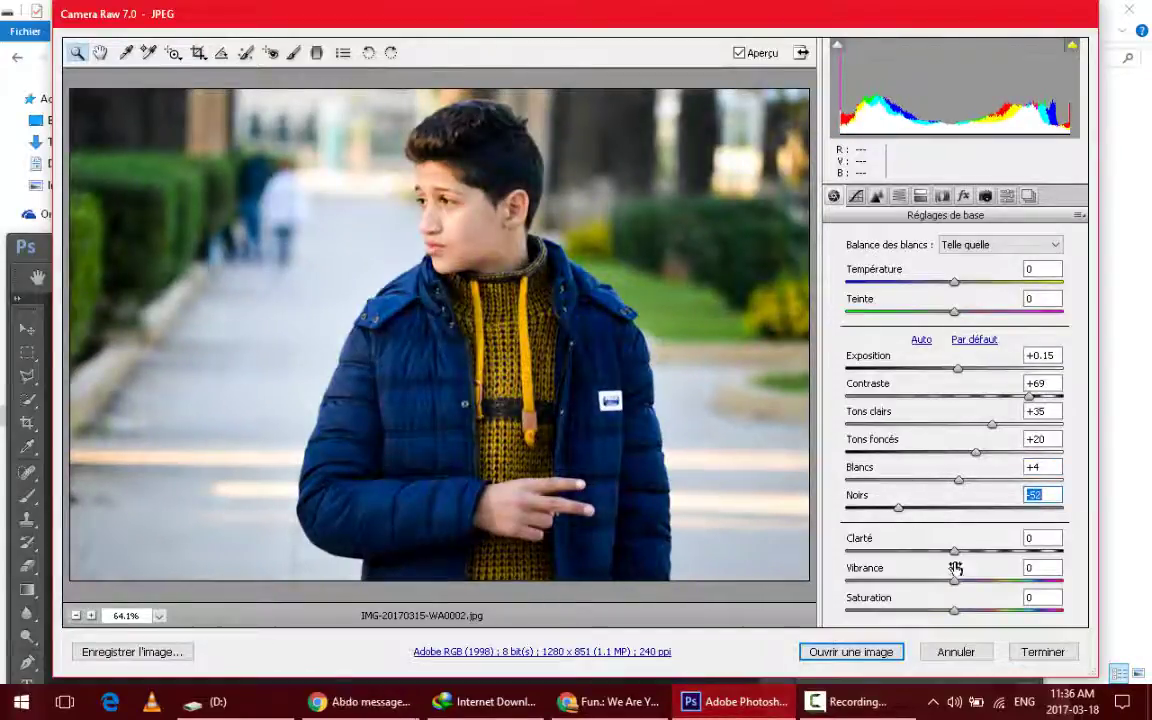
mouse_move(954, 551)
mouse_down()
mouse_move(967, 552)
mouse_move(967, 581)
mouse_move(980, 584)
mouse_move(969, 614)
mouse_move(978, 620)
mouse_move(972, 551)
mouse_up()
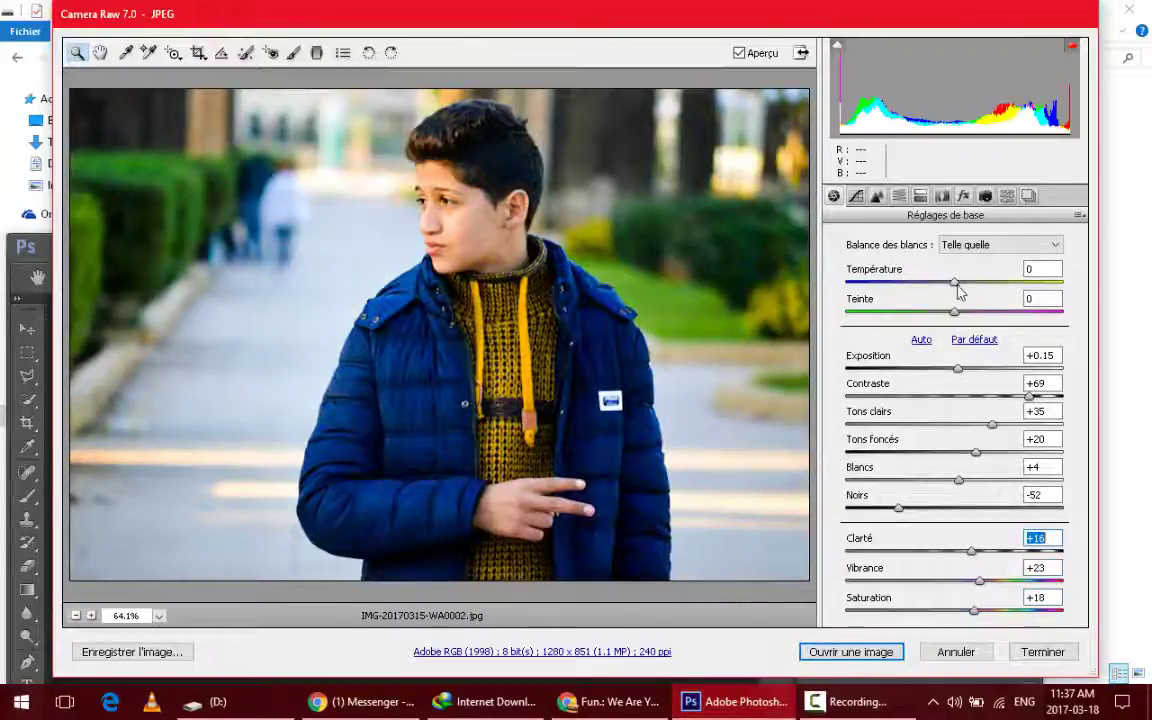
drag(956, 282, 963, 282)
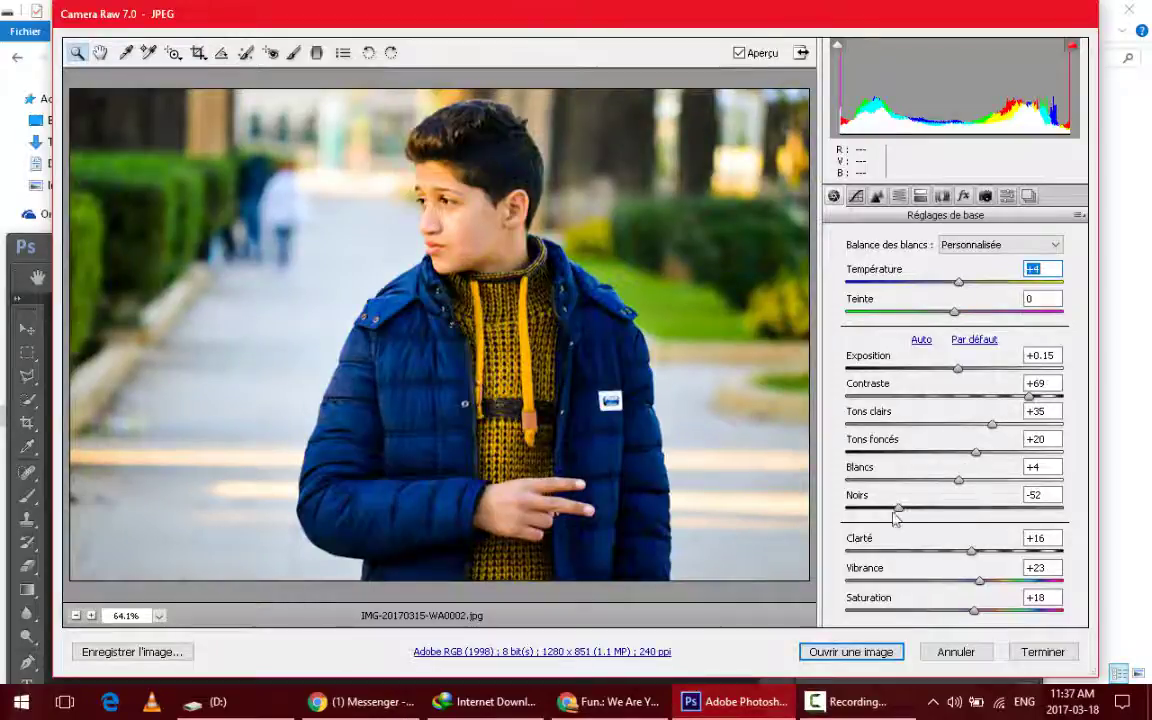
click(872, 651)
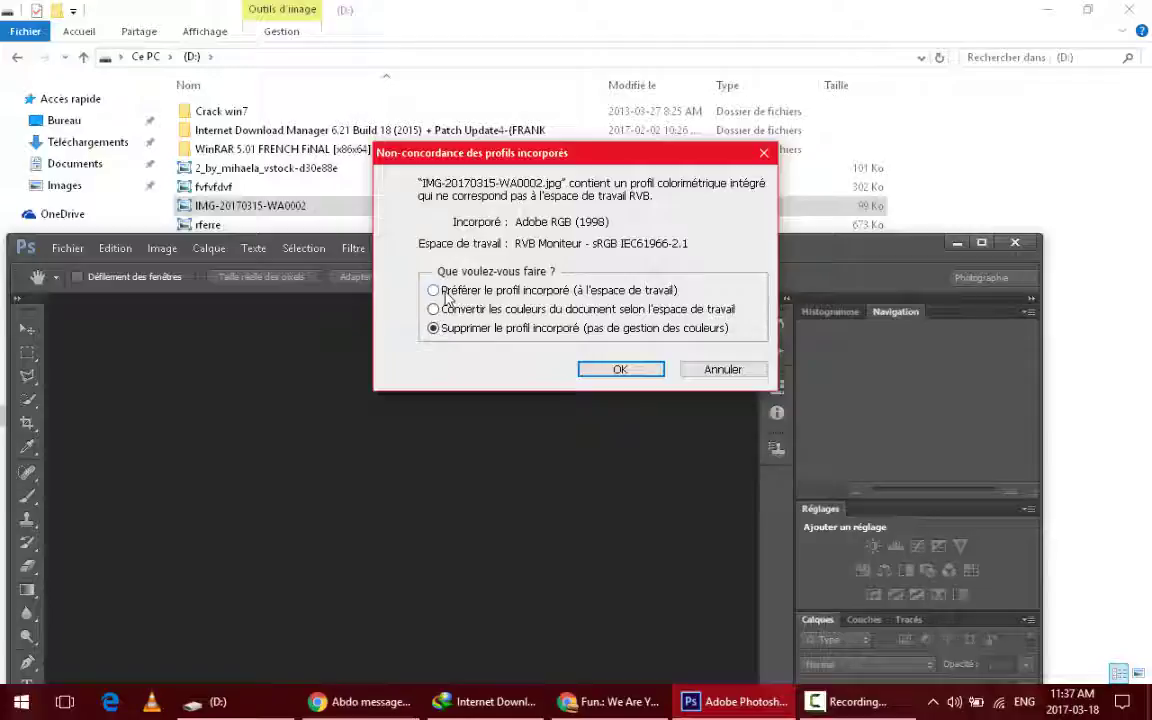
- Keep the embedded colour profile, open the portrait, and revert History to its opened state
click(442, 292)
click(620, 369)
click(982, 242)
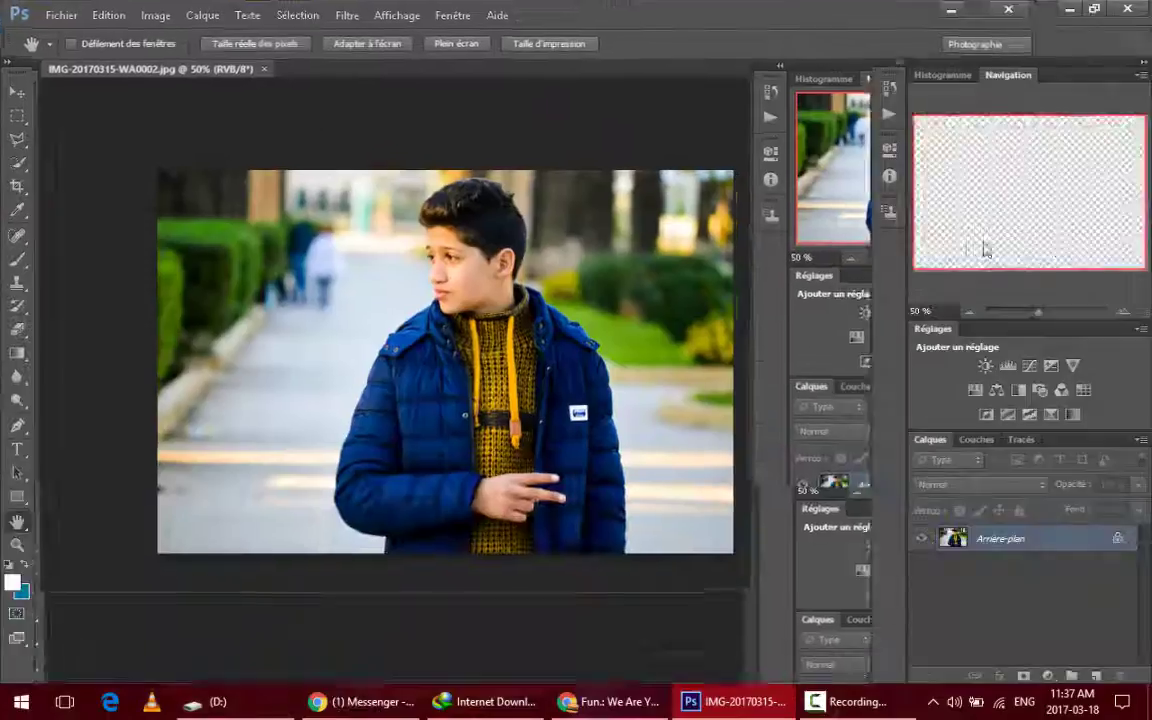
click(17, 545)
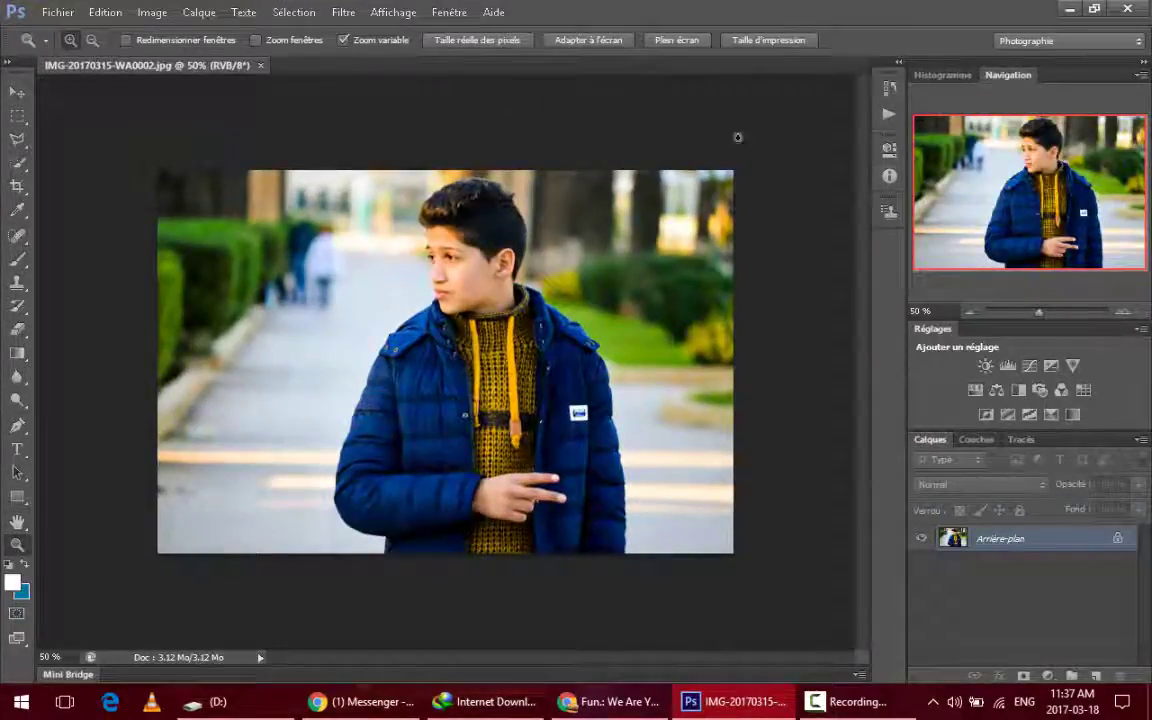
click(889, 88)
click(758, 98)
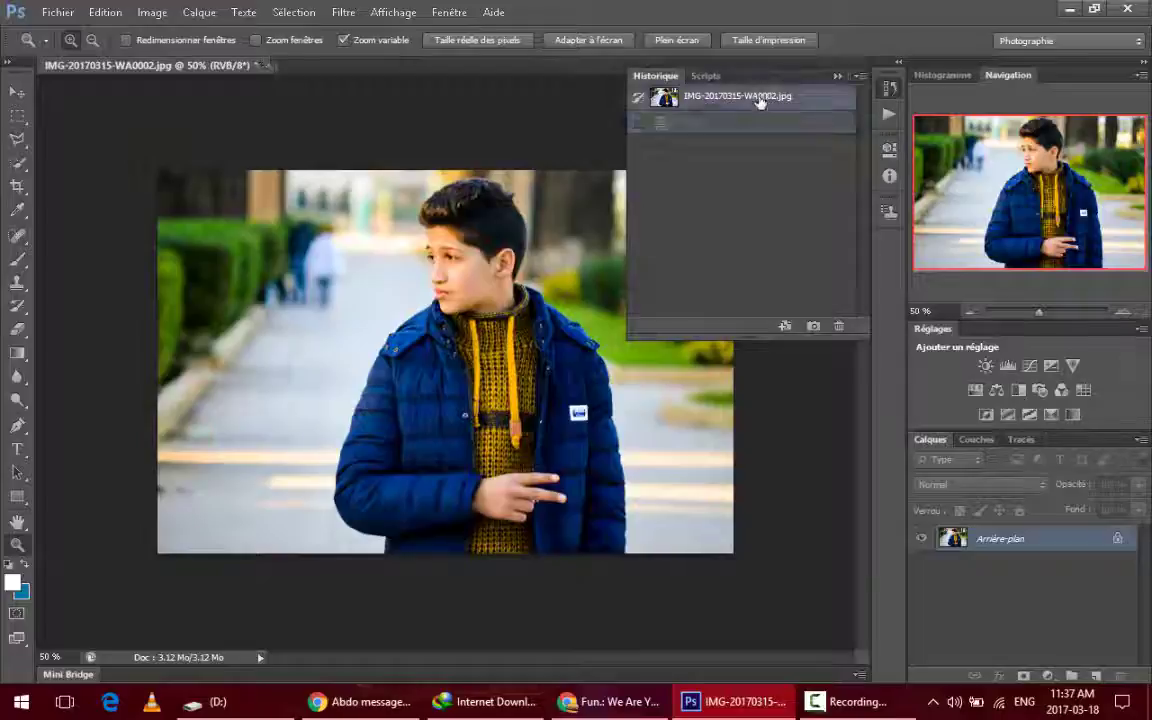
click(837, 76)
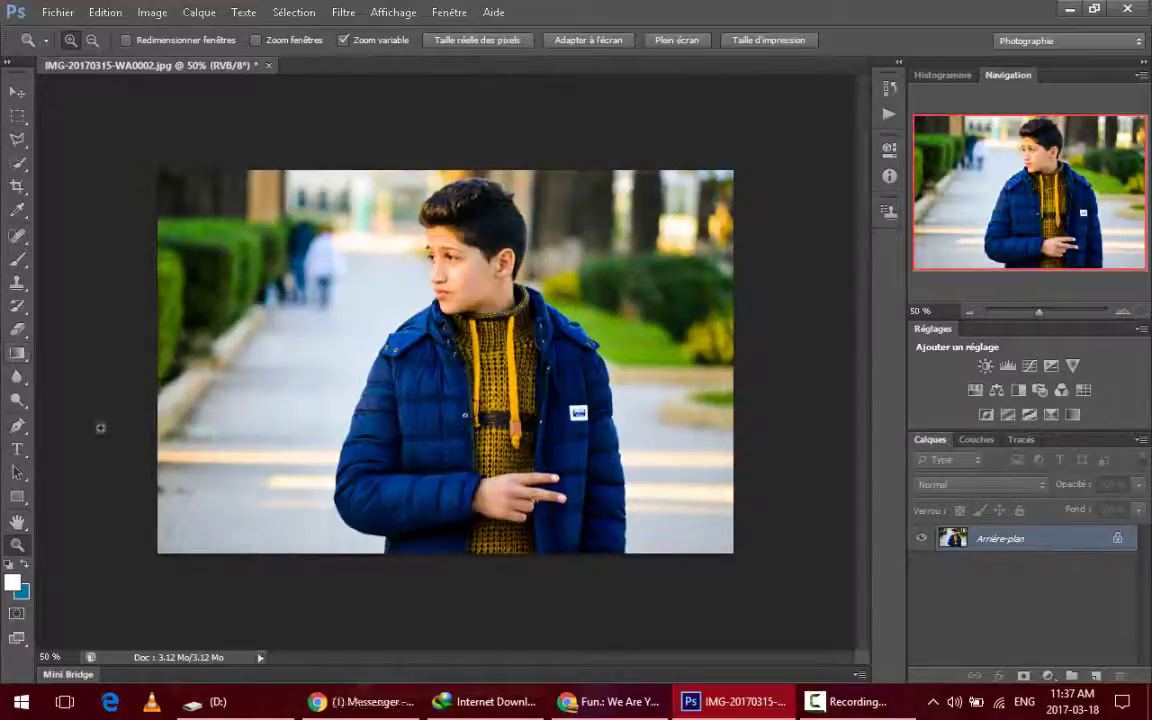
- Convert Arrière-plan to Calque 0 and add a Vibrance adjustment layer at +39
double_click(1000, 538)
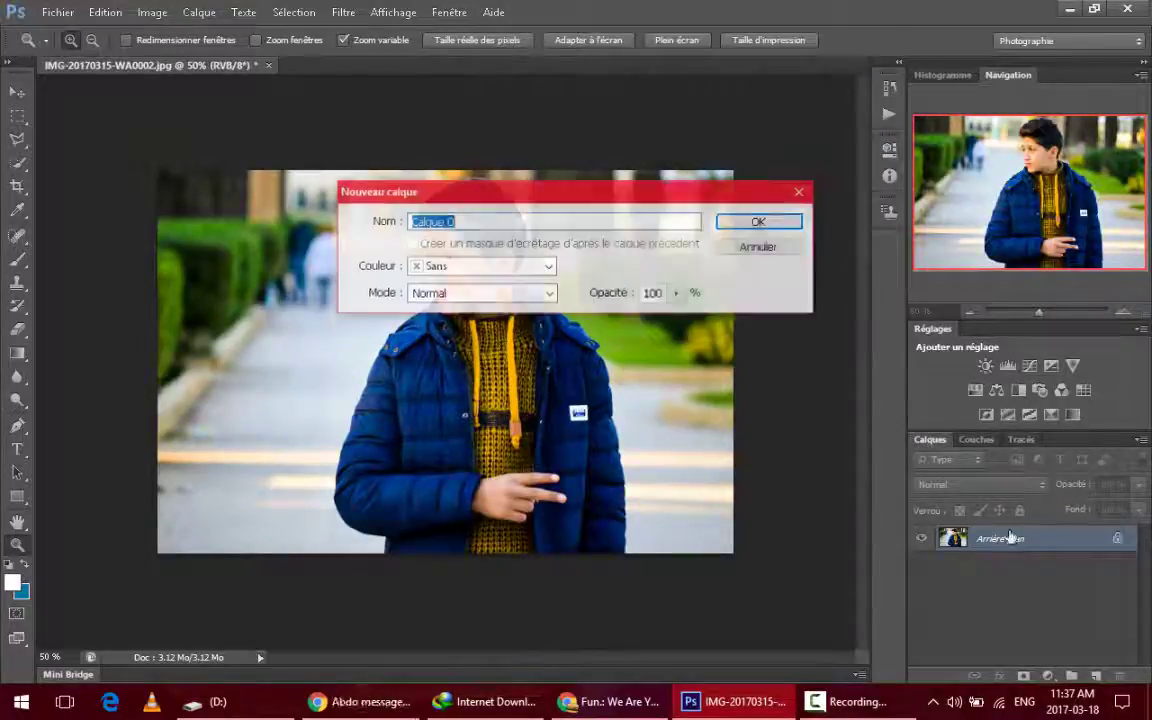
click(768, 229)
click(1073, 365)
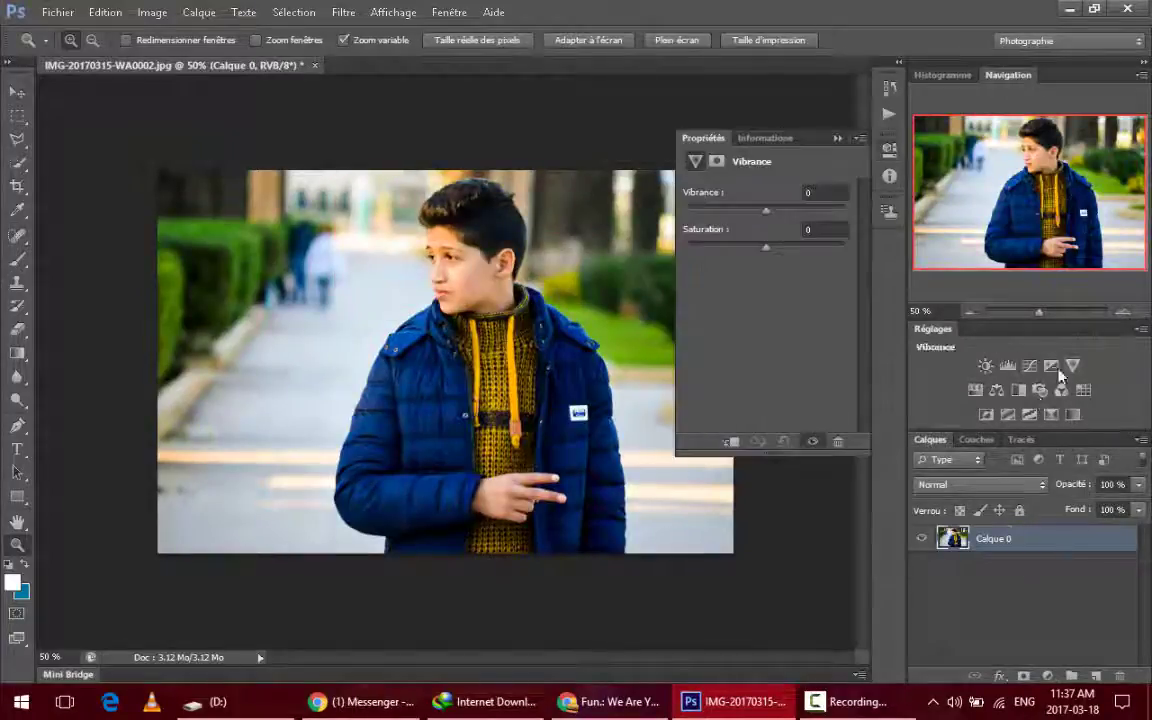
drag(766, 209, 797, 210)
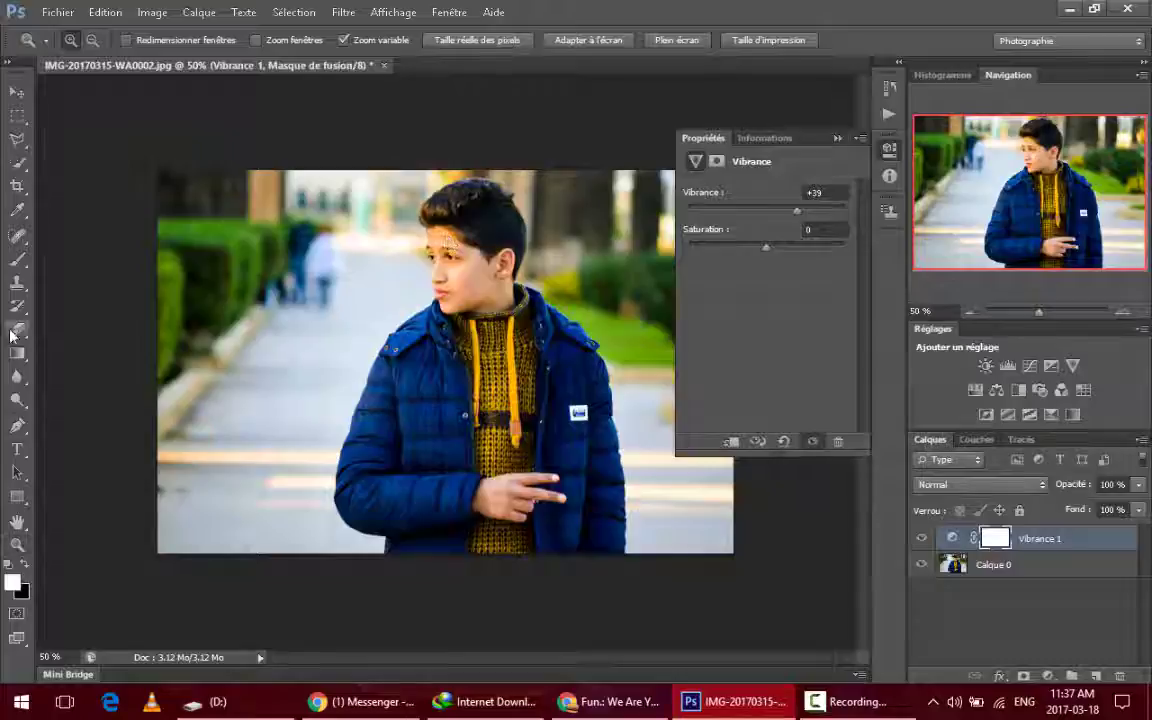
key(e)
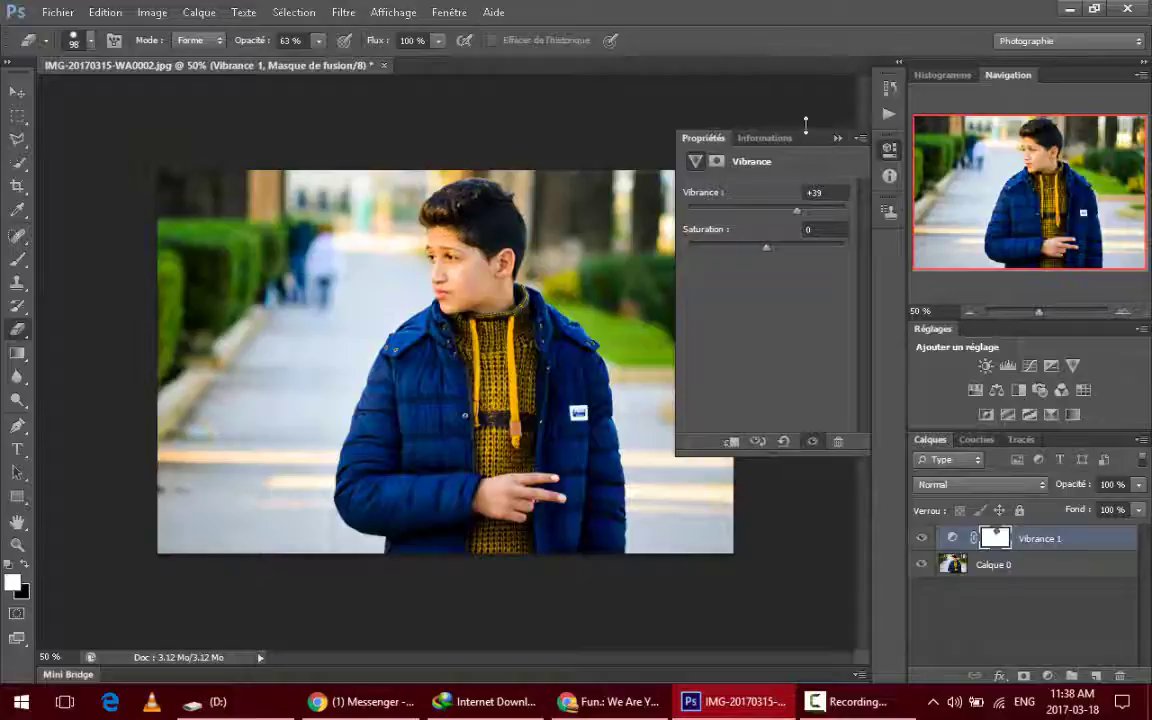
click(837, 139)
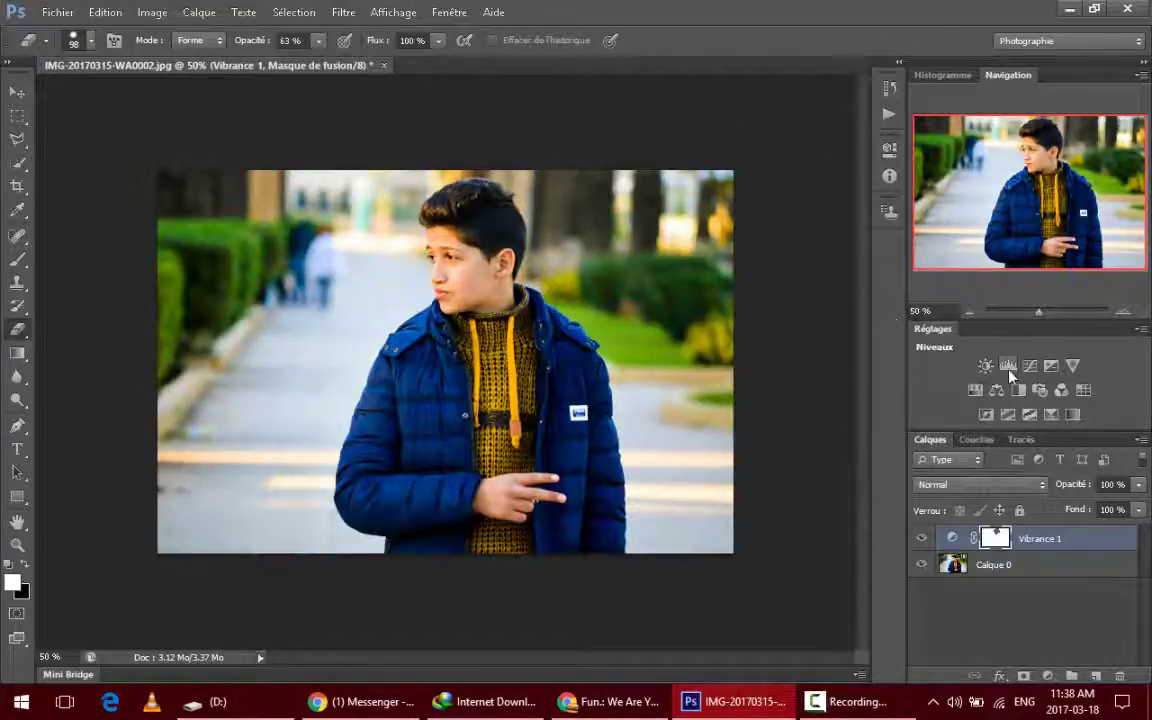
- Add a Levels layer and a Selective Color layer with Yellows Cyan at -61
click(1007, 365)
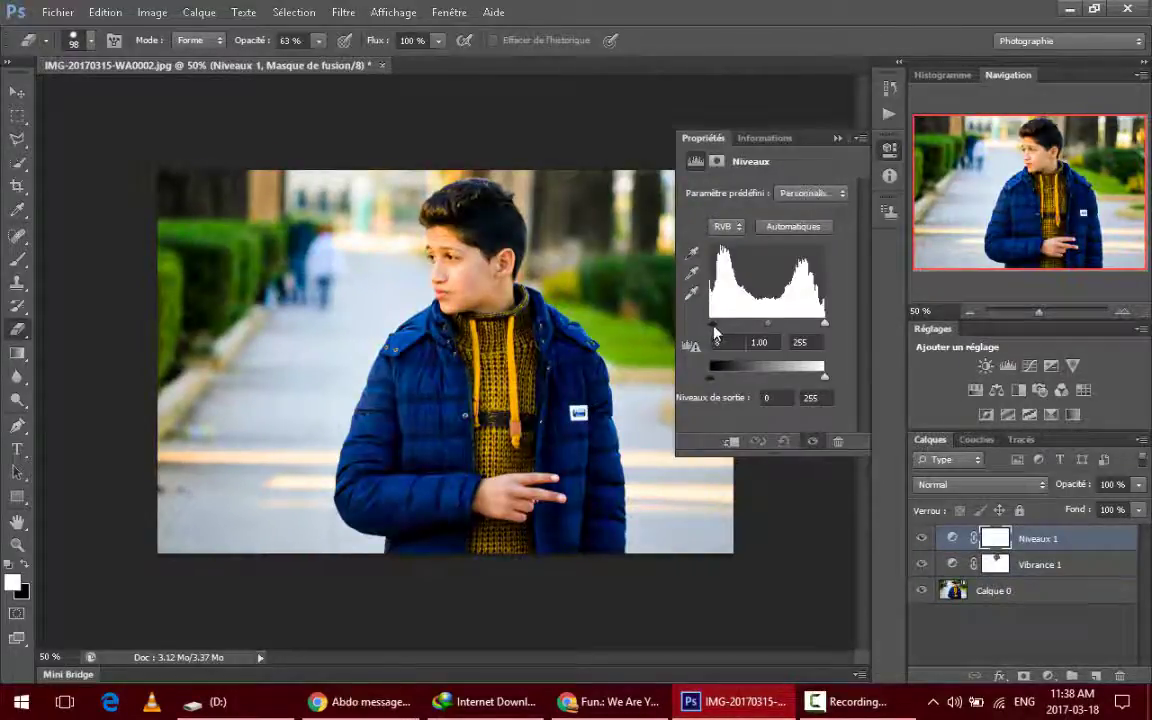
click(837, 139)
click(1073, 414)
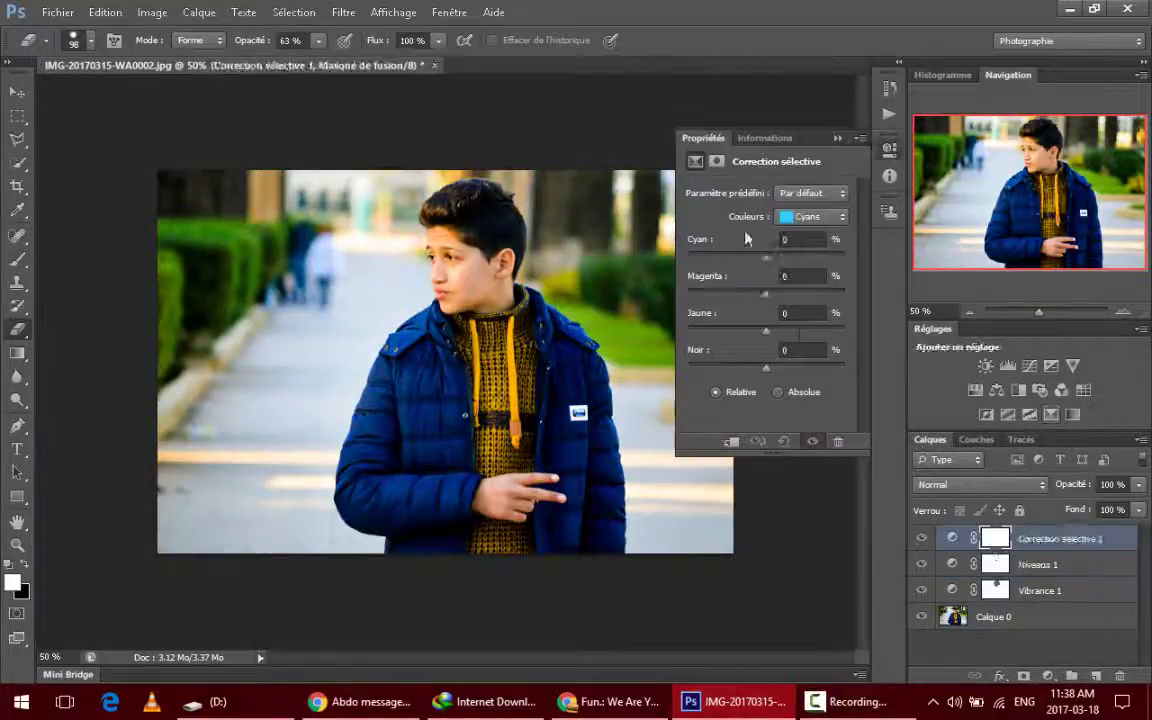
click(812, 216)
click(812, 247)
drag(766, 260, 718, 266)
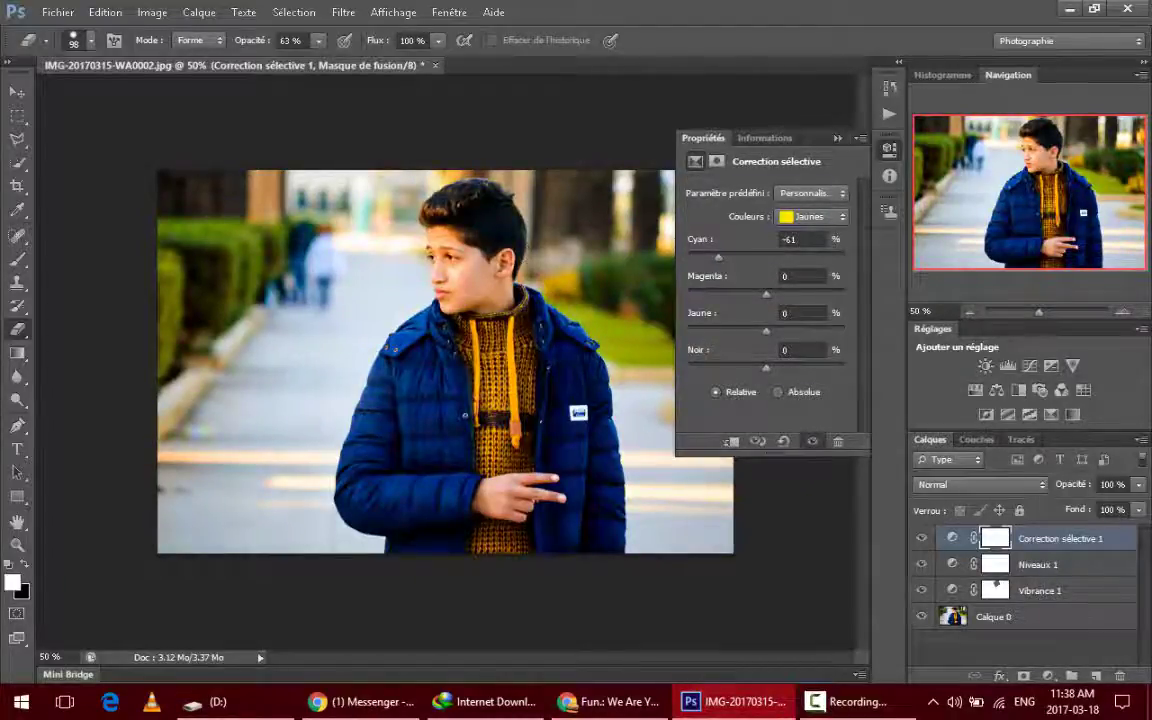
- Shrink the brush to 31 and erase the correction from the boy's cheek and hair
click(90, 41)
drag(62, 99, 41, 99)
key(Return)
drag(473, 271, 463, 287)
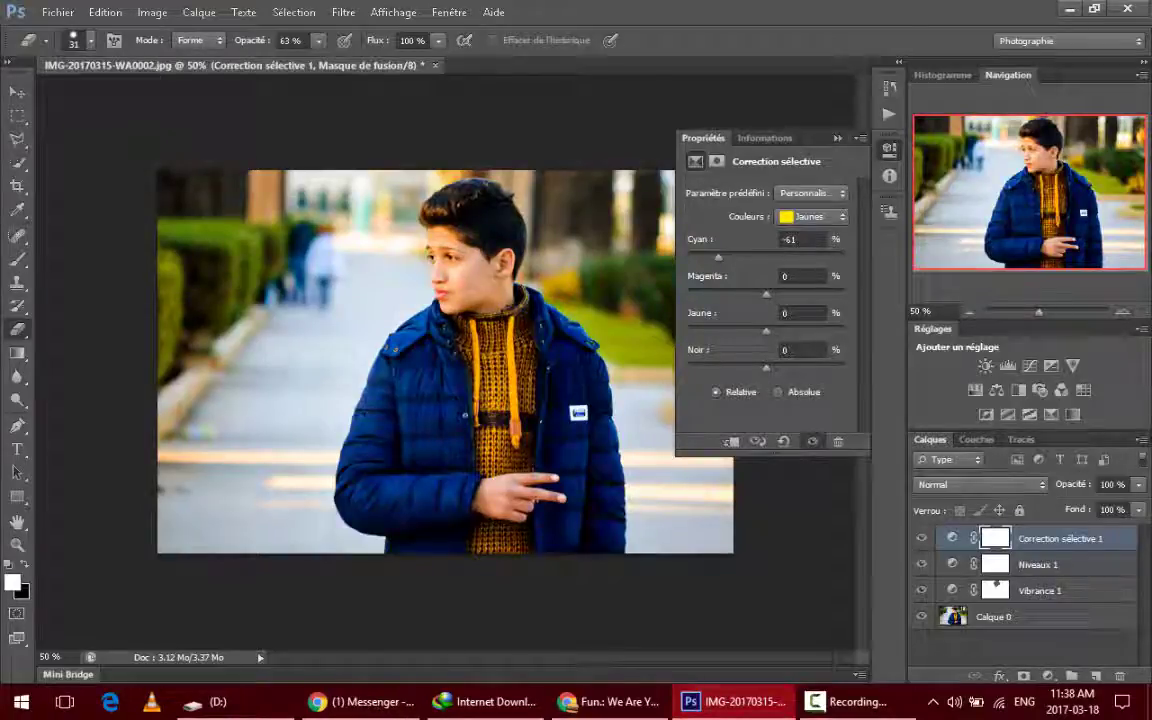
click(493, 194)
- Add cyan to Cyans, set Blues Cyan to +46, then add a Color Lookup layer
click(807, 218)
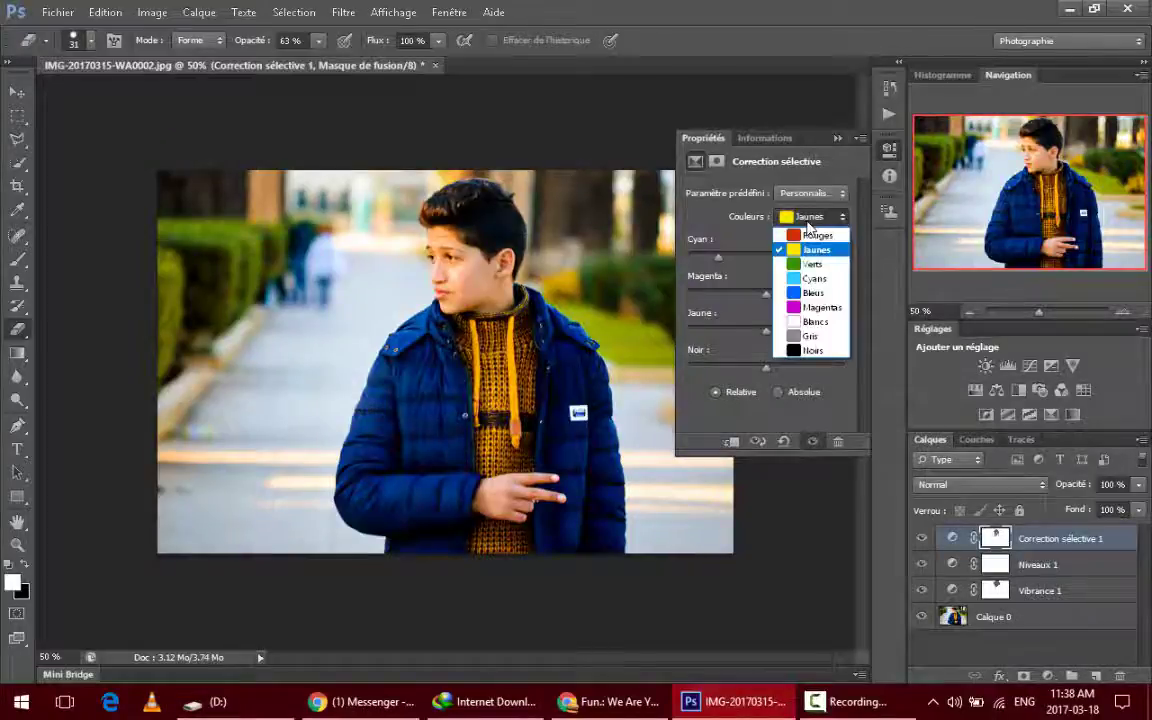
click(759, 270)
drag(743, 265, 795, 265)
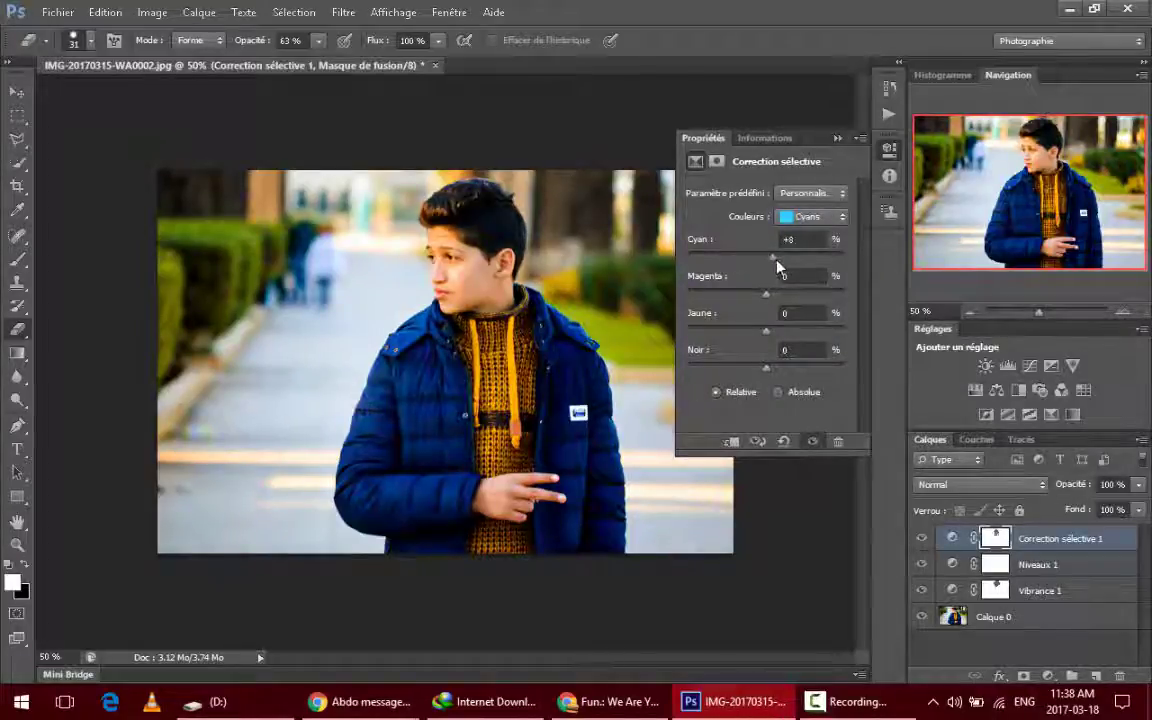
click(807, 217)
click(805, 288)
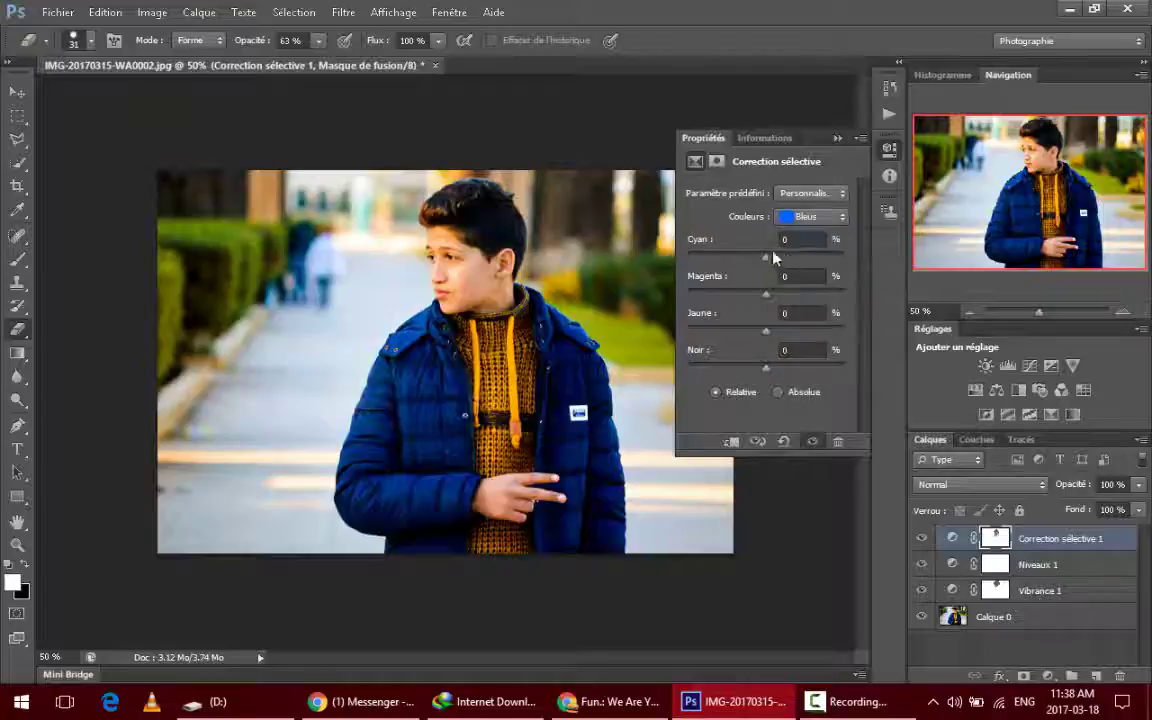
drag(768, 257, 798, 258)
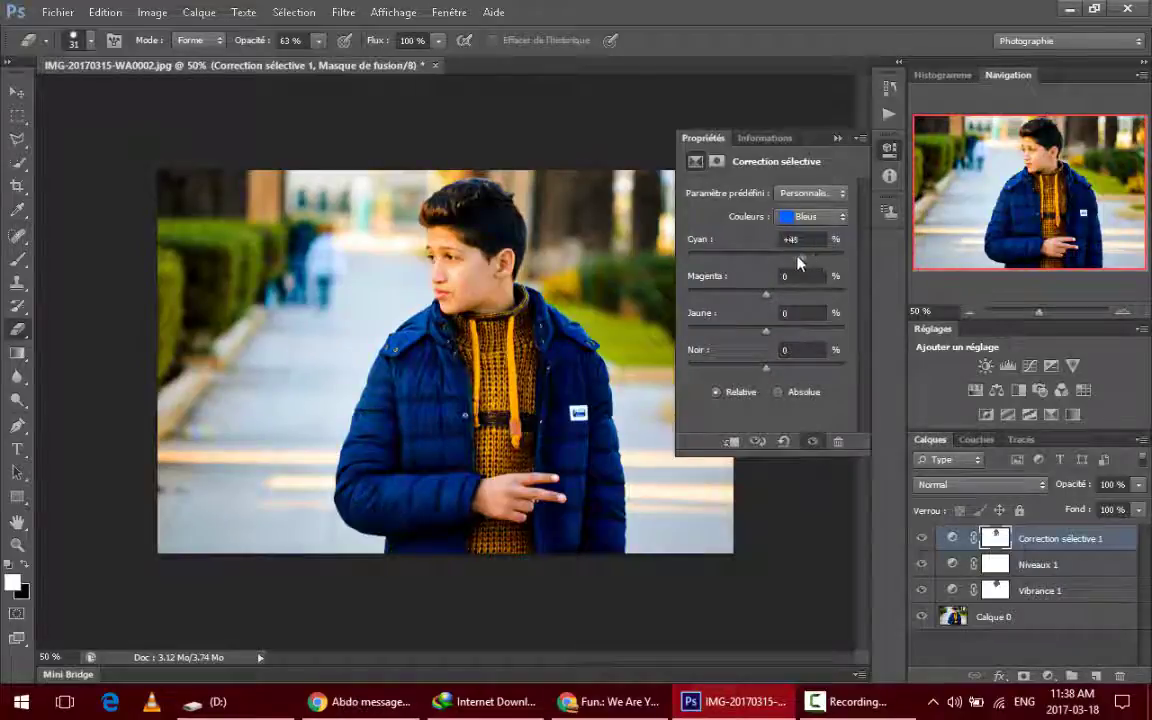
click(837, 138)
click(1083, 390)
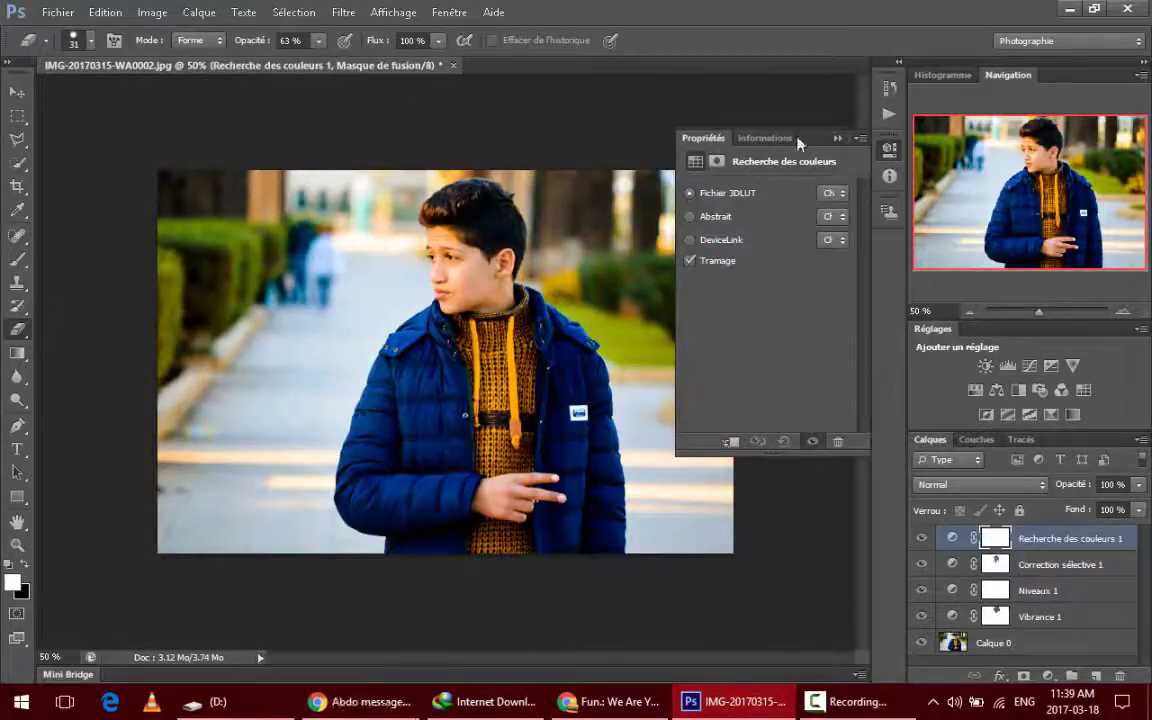
- Cycle 3DLUT files from 2Strip onward, settling on the warm filmstock_50.3dl look
drag(798, 143, 917, 224)
click(948, 273)
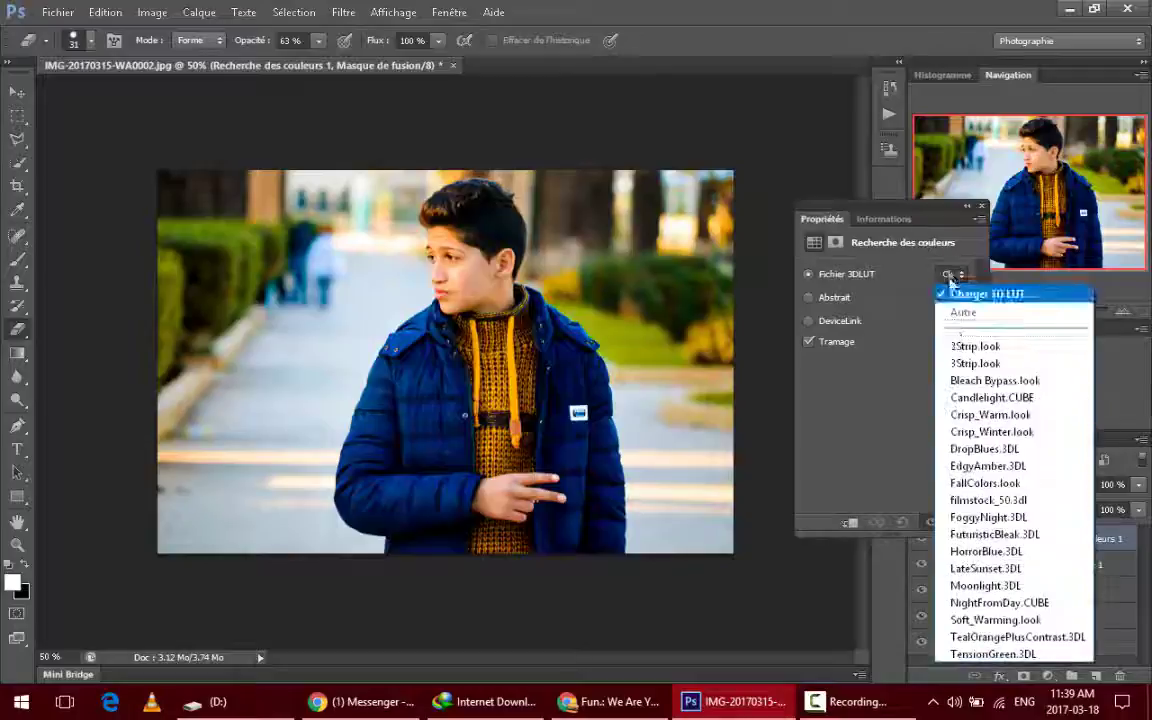
click(956, 345)
key(Down)
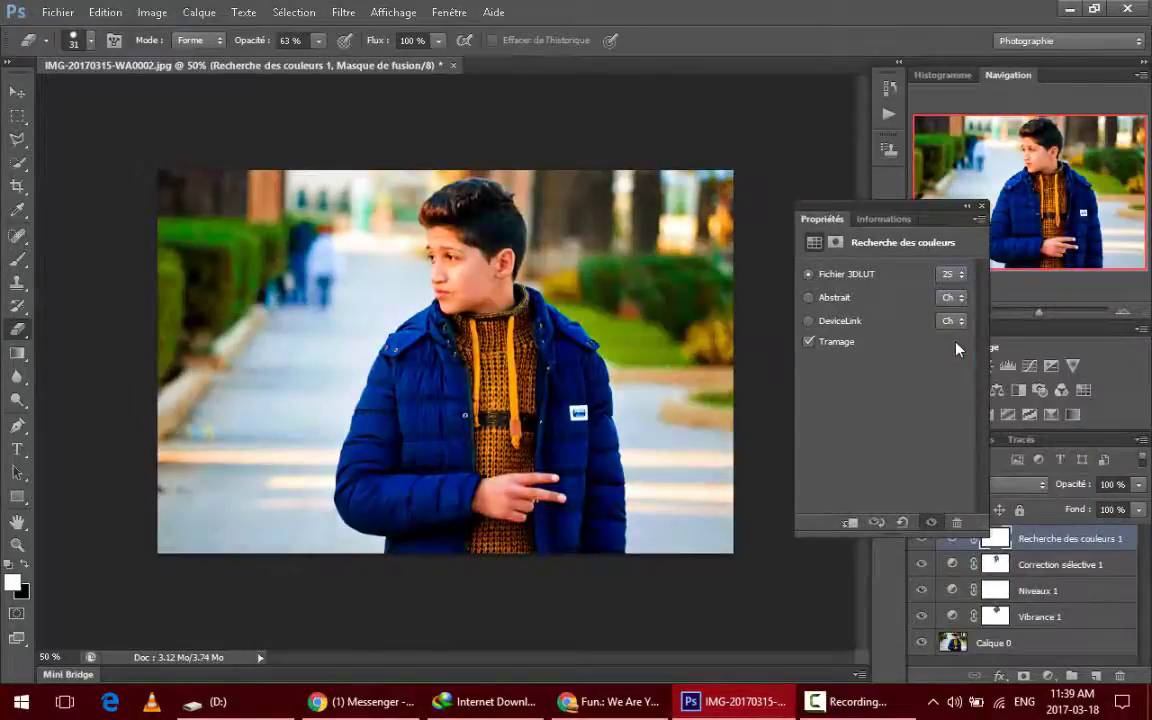
key(Down)
key(Down)
key(Down)
key(Down)
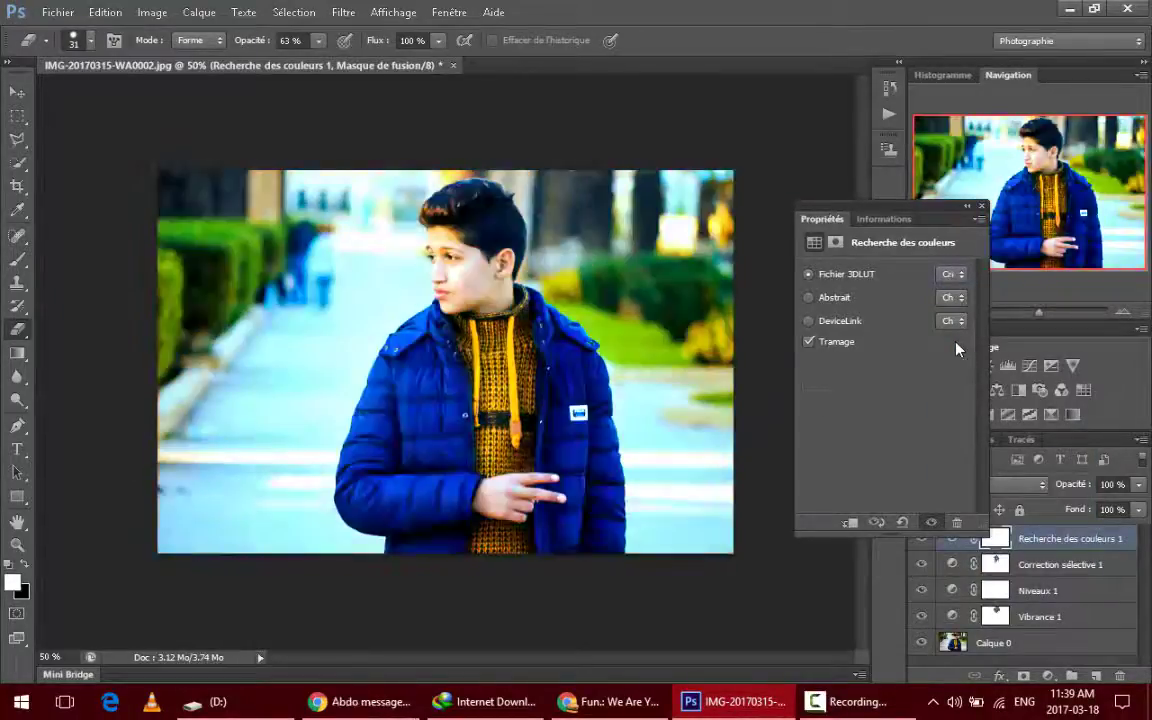
key(Down)
key(Down)
key(Down)
key(Down)
key(Down)
key(Down)
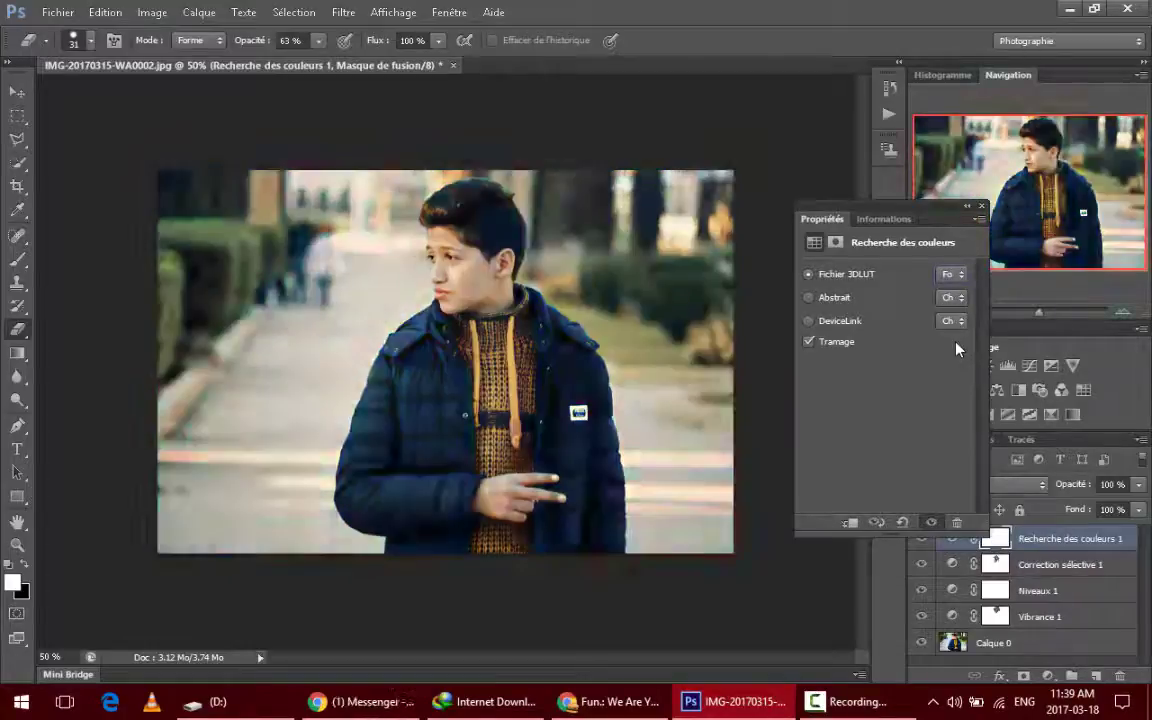
key(Down)
key(Down)
key(Down)
key(Down)
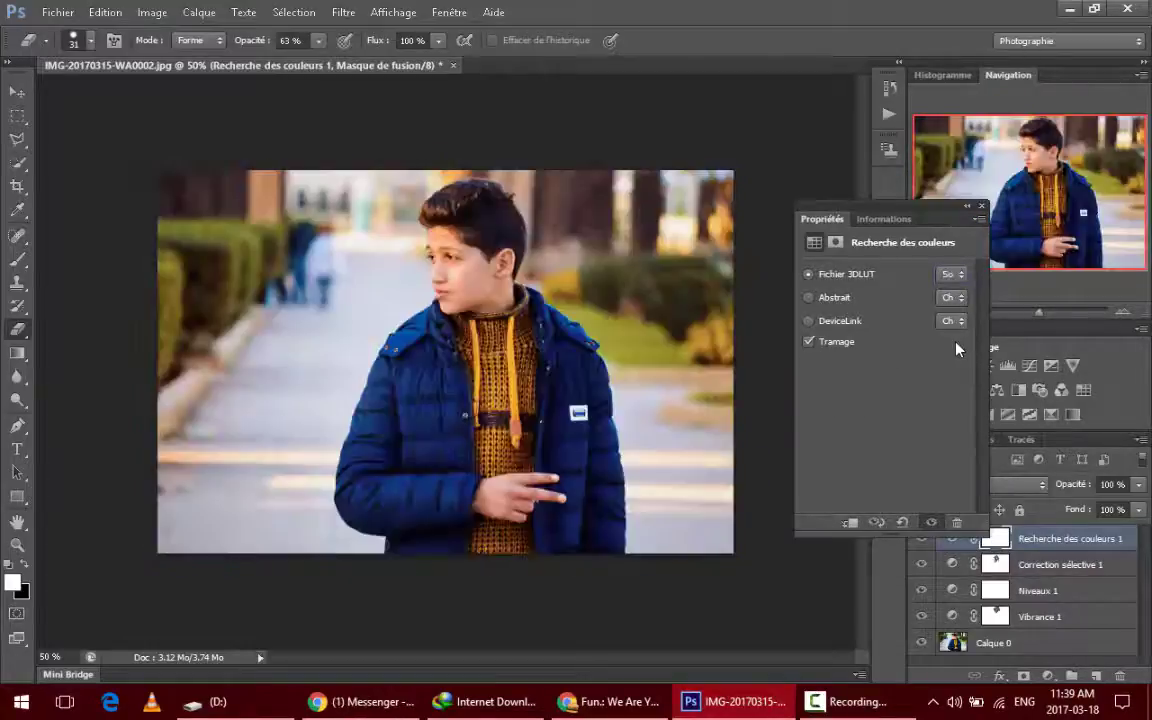
key(Down)
key(Down)
key(Down)
key(Up)
key(Up)
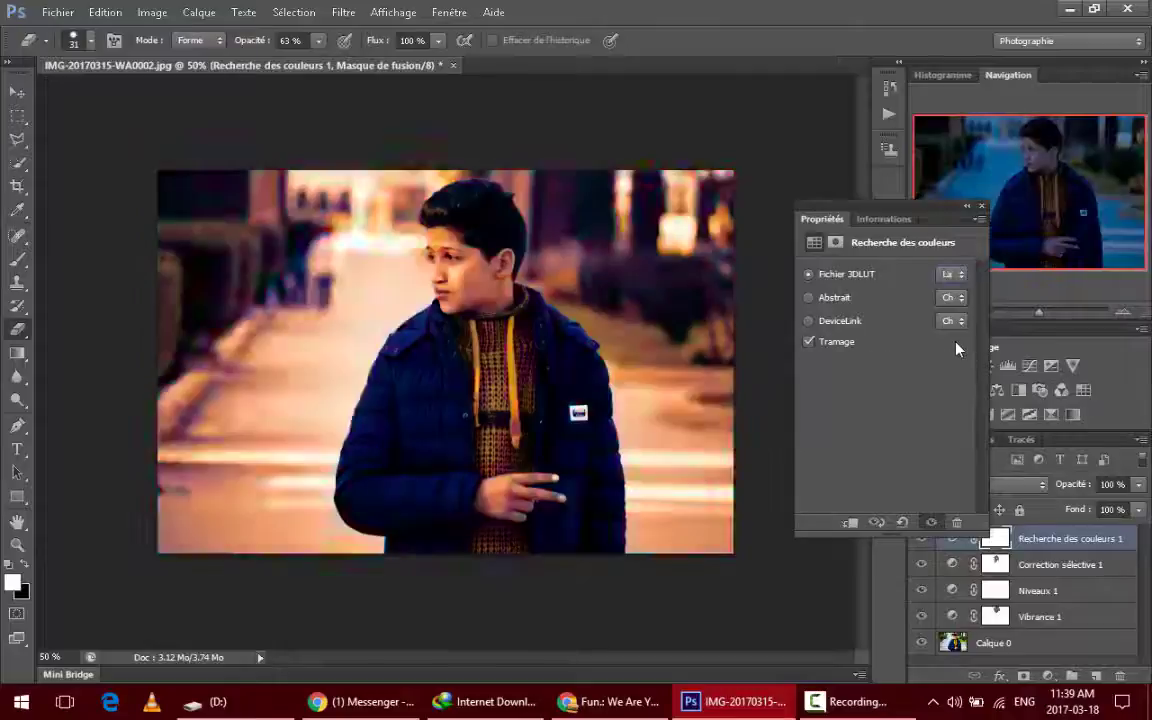
key(Up)
key(Up)
key(Up)
key(Up)
key(Up)
key(Up)
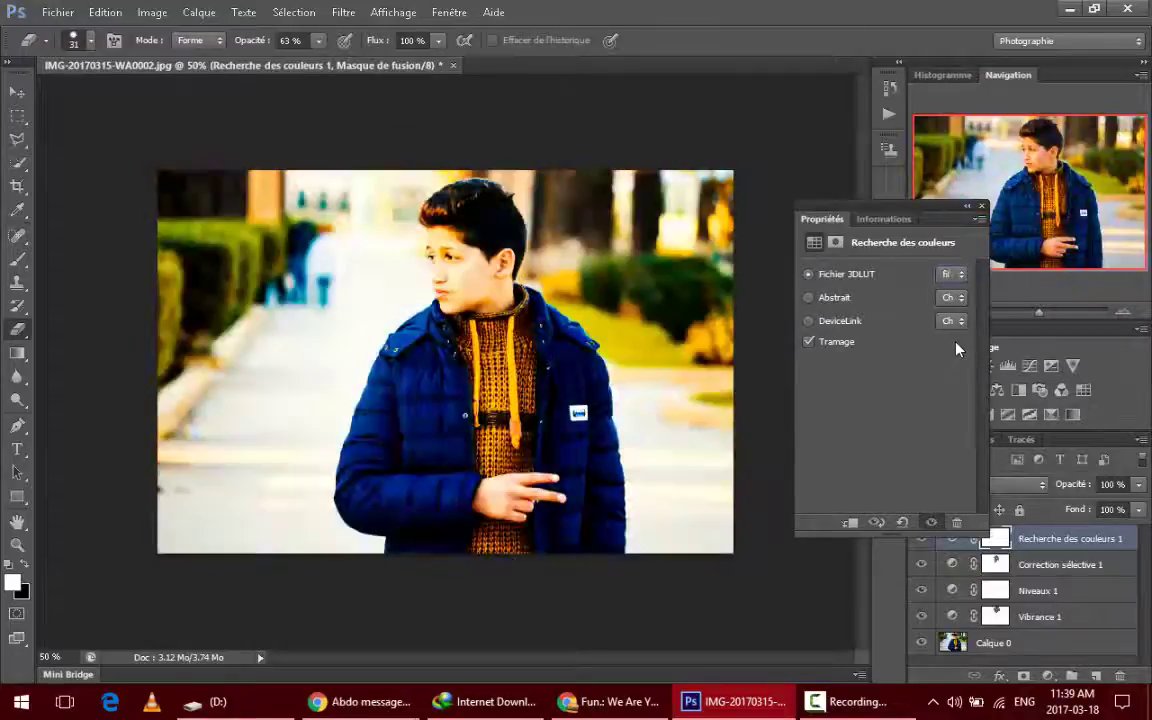
key(Up)
key(Up)
key(Up)
key(Up)
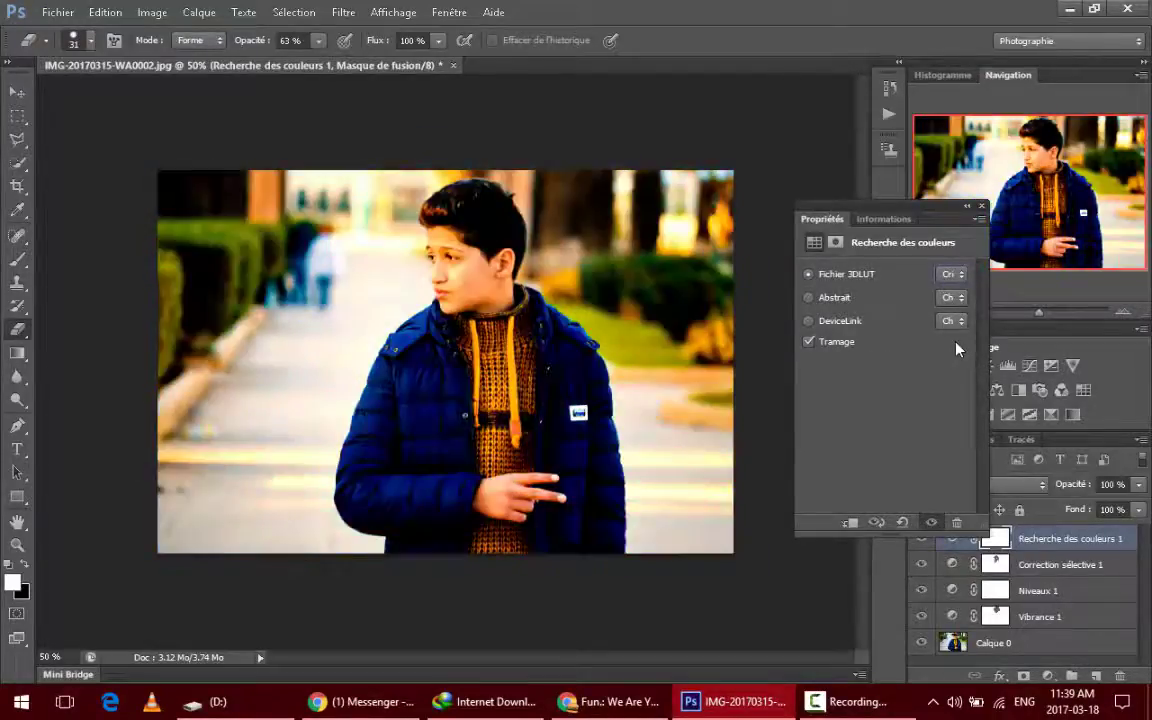
- Lower the Recherche des couleurs 1 layer to 50% opacity
click(967, 205)
click(1137, 487)
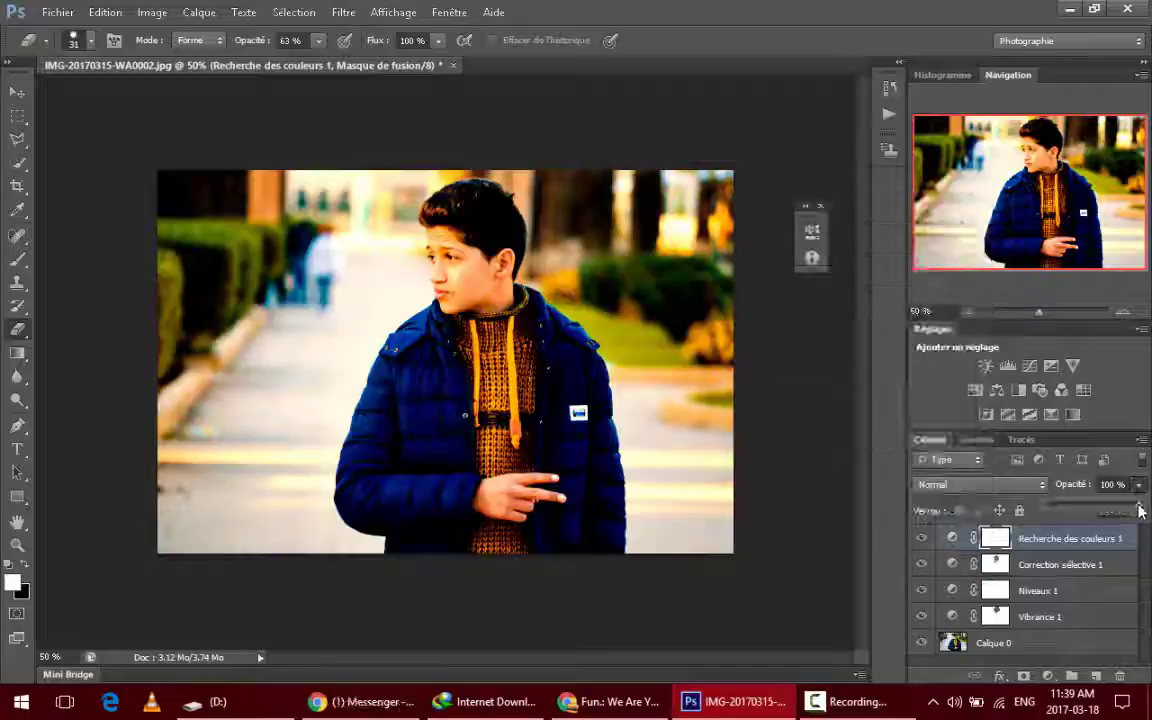
drag(1139, 507, 1095, 511)
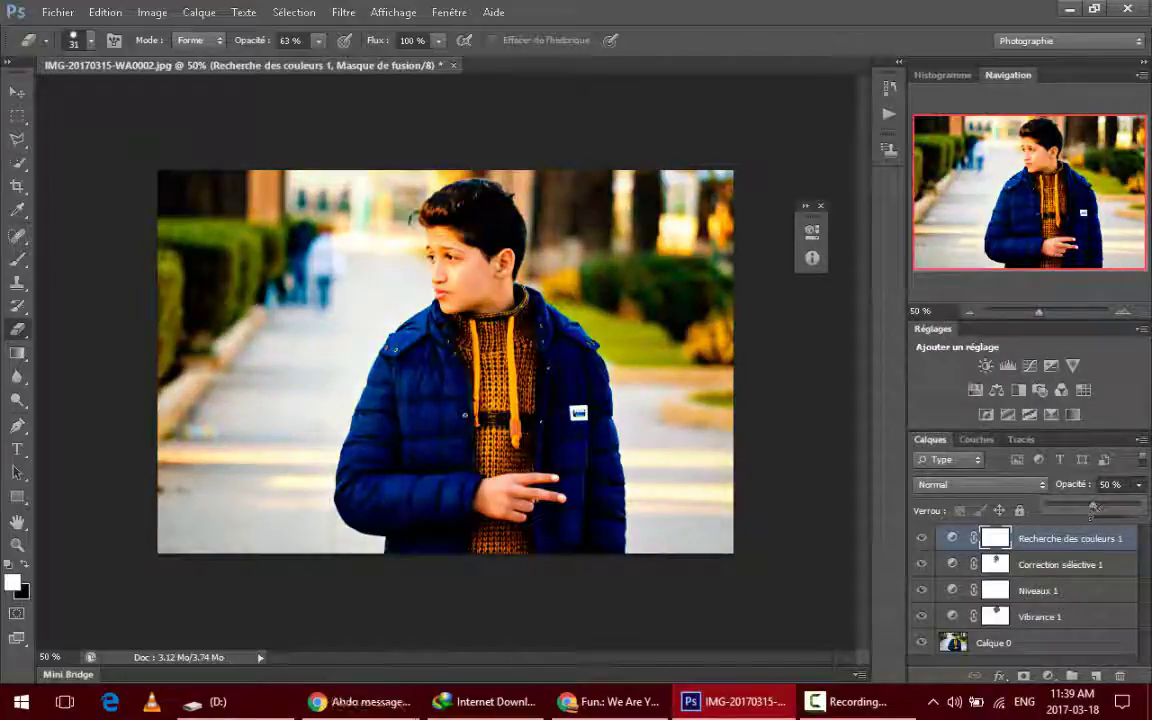
- Set the brush size to 73 px and zoom the photo to 66.7%
click(88, 40)
text(73)
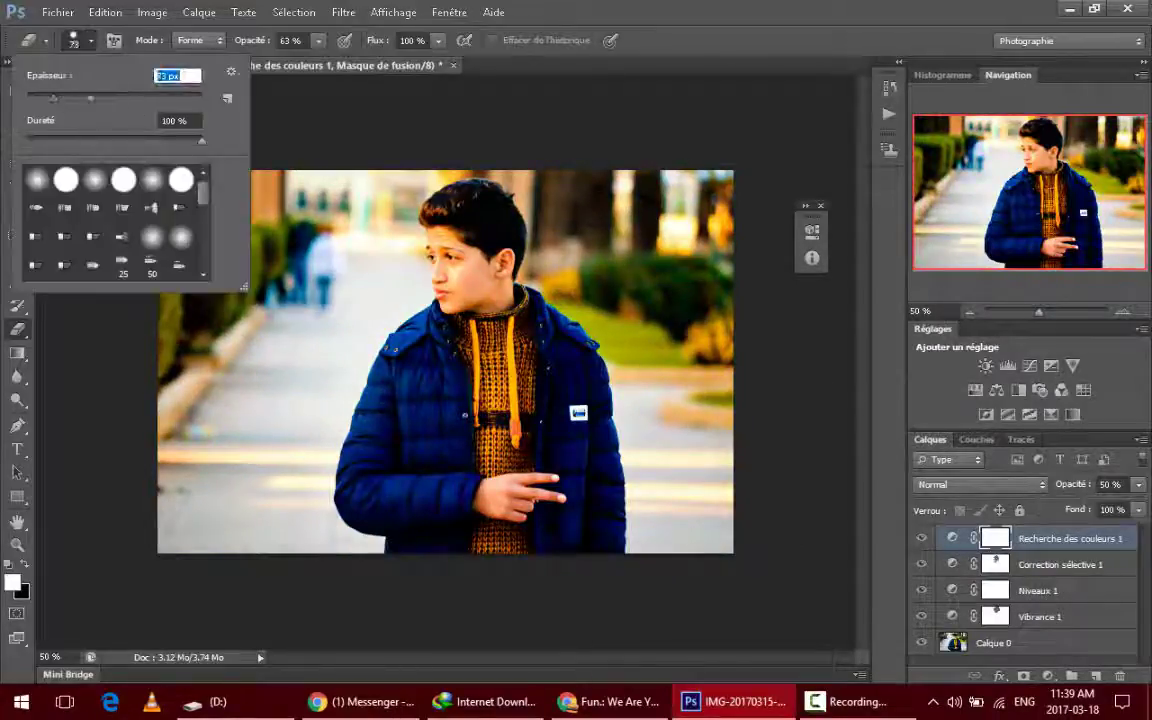
key(Return)
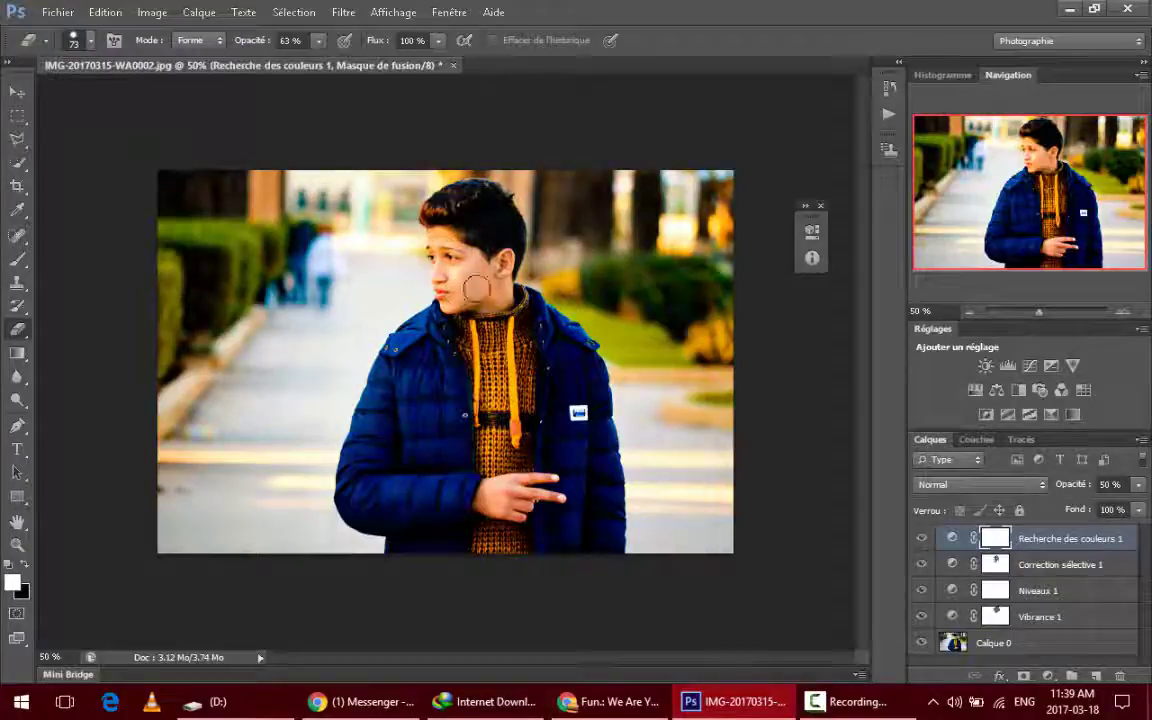
click(17, 544)
click(267, 308)
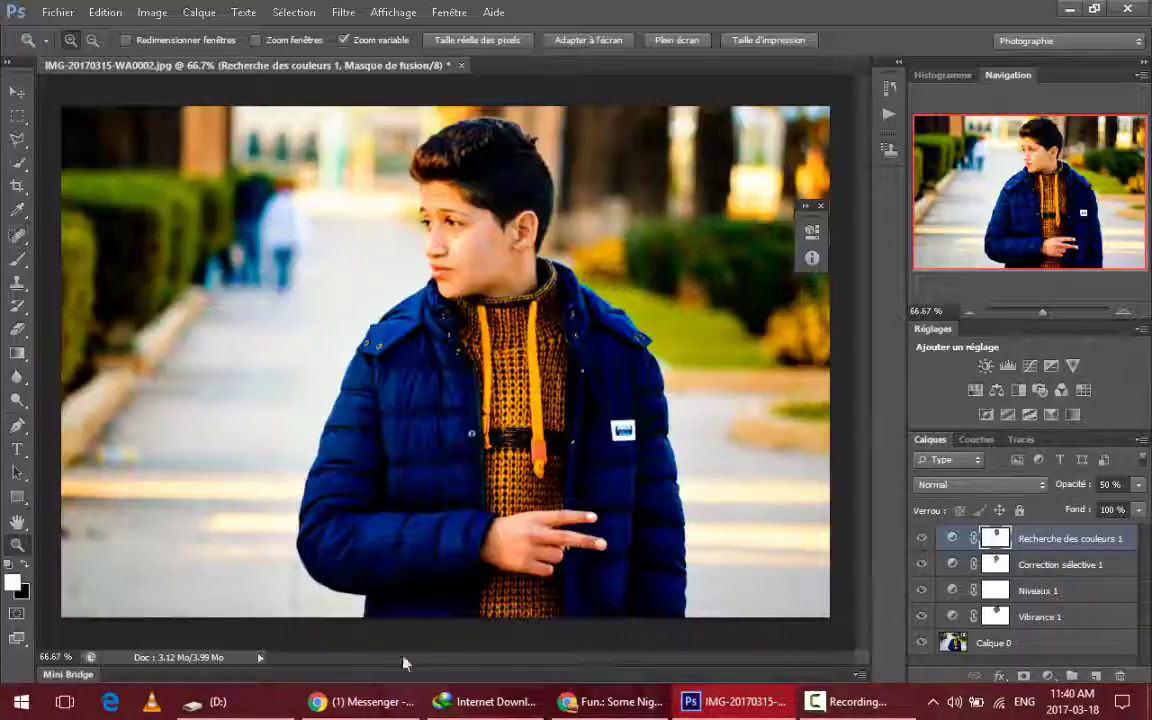
- Place texture 12 from File Explorer as a layer scaled to cover the whole portrait
click(207, 702)
click(212, 264)
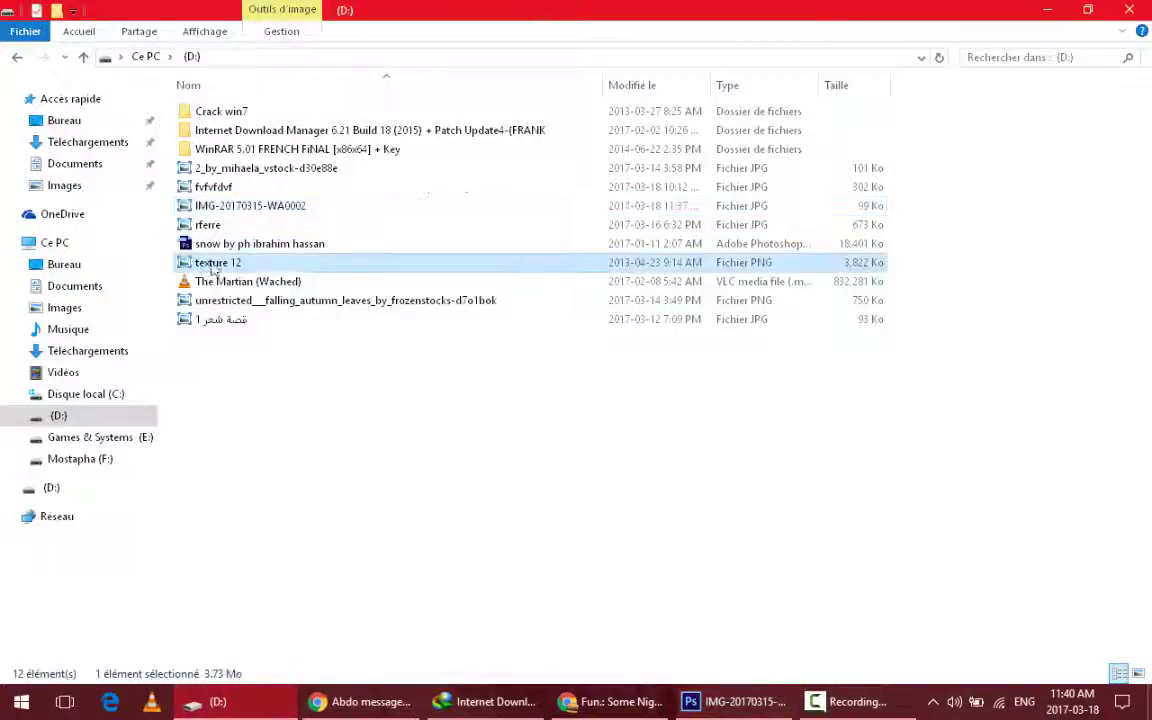
drag(212, 266, 309, 244)
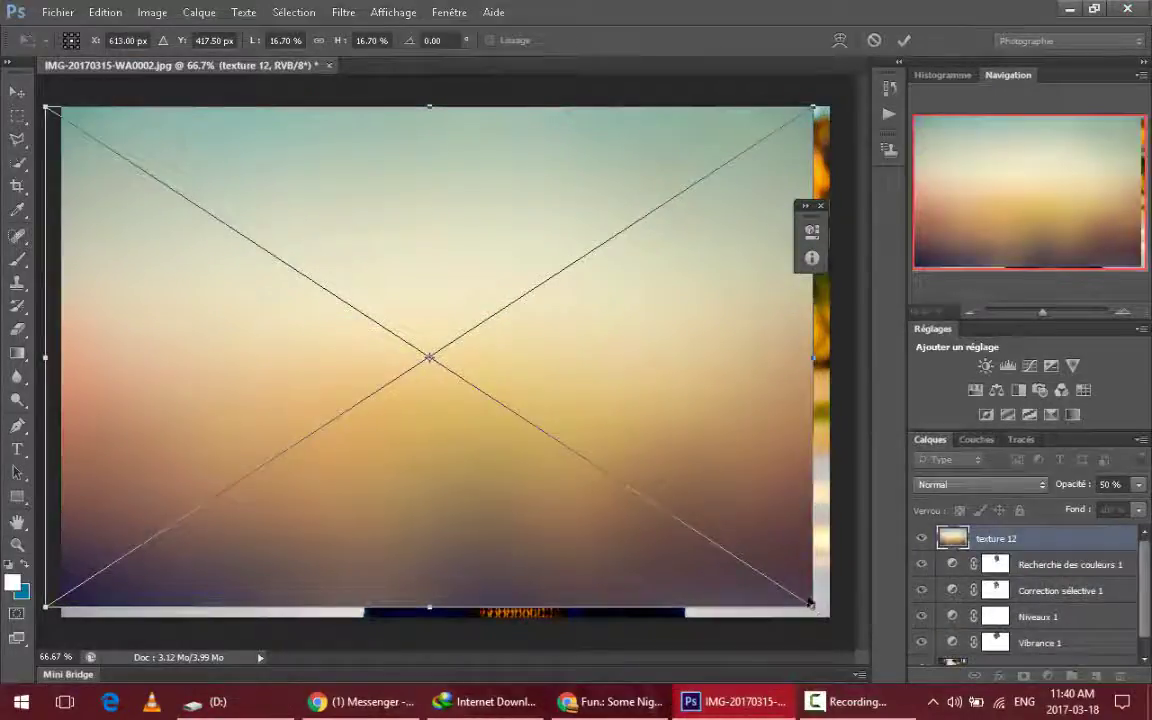
drag(811, 604, 837, 616)
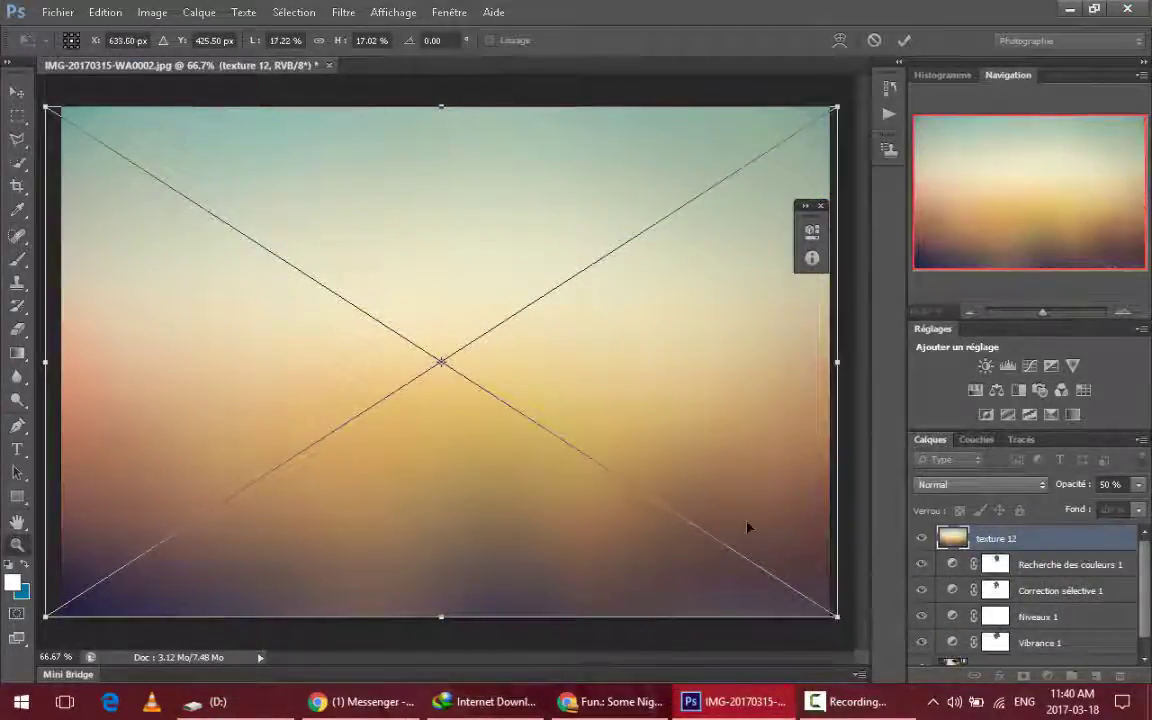
key(Return)
- Step through texture 12's blend modes, including Produit, landing on Densité couleur +
click(945, 484)
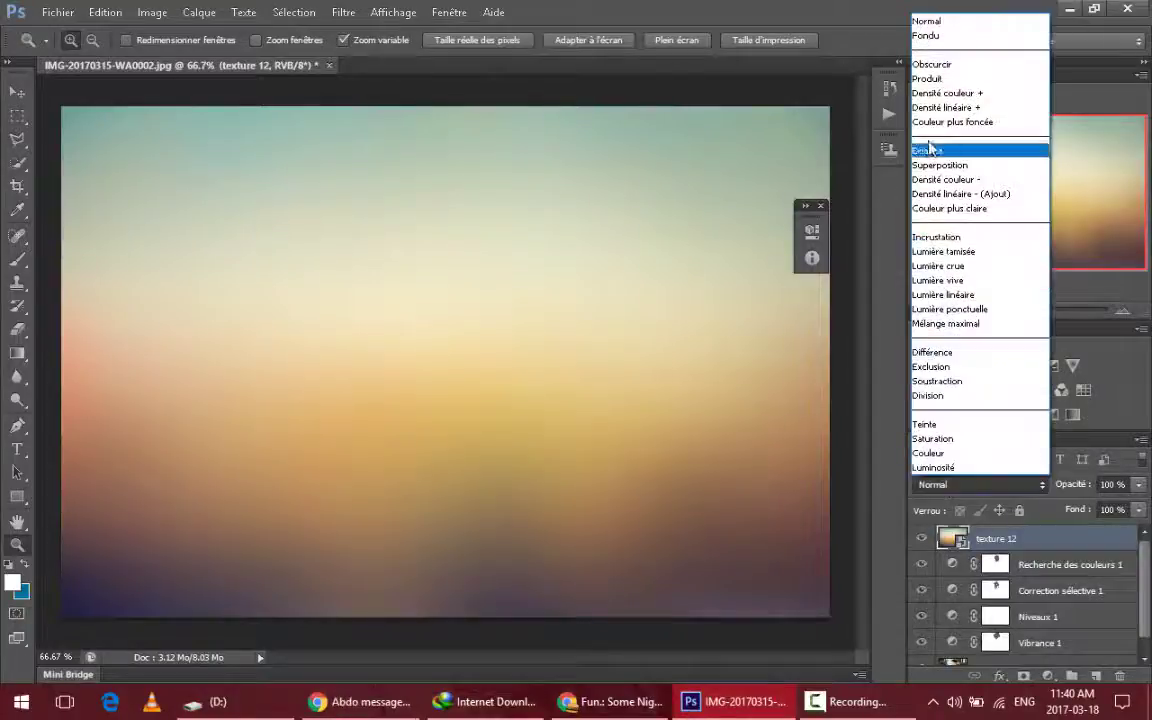
click(932, 22)
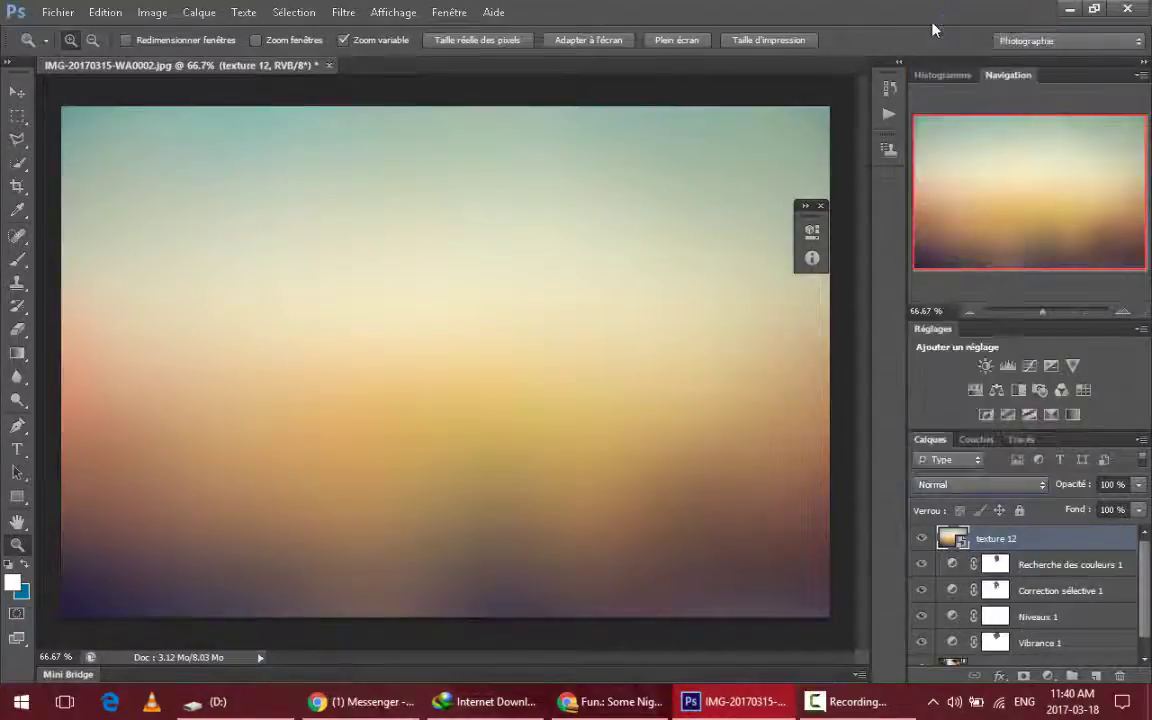
key(Down)
key(Down)
key(Down)
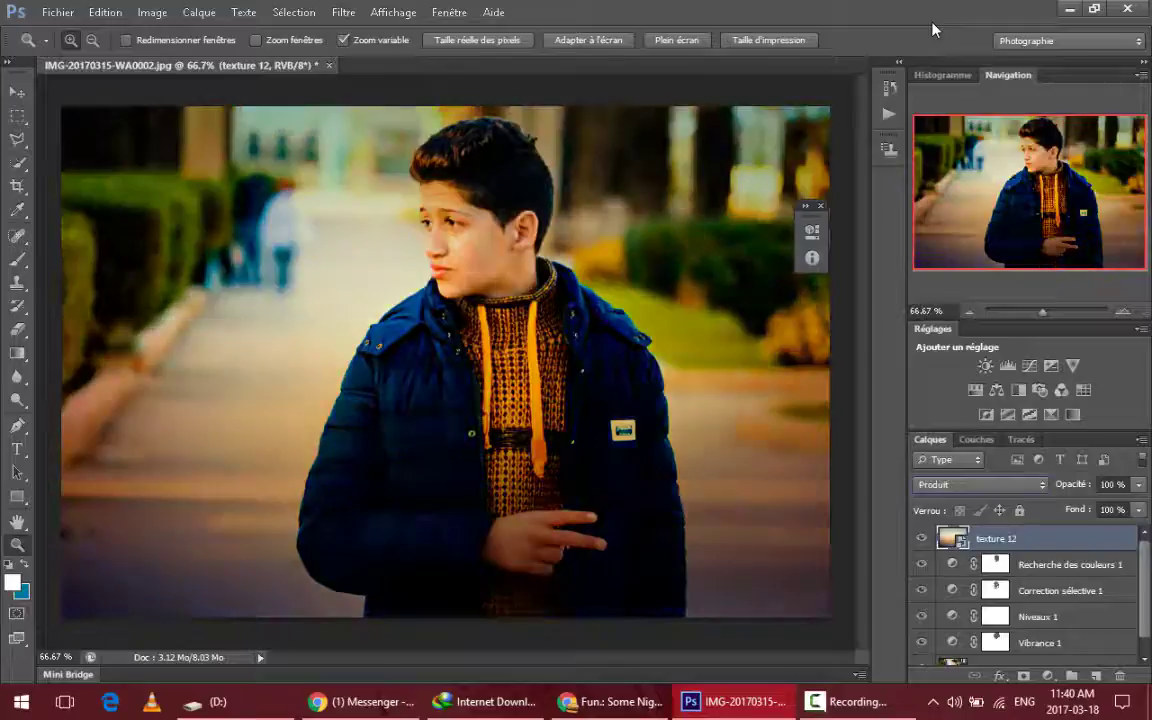
key(Down)
key(Down)
key(Down)
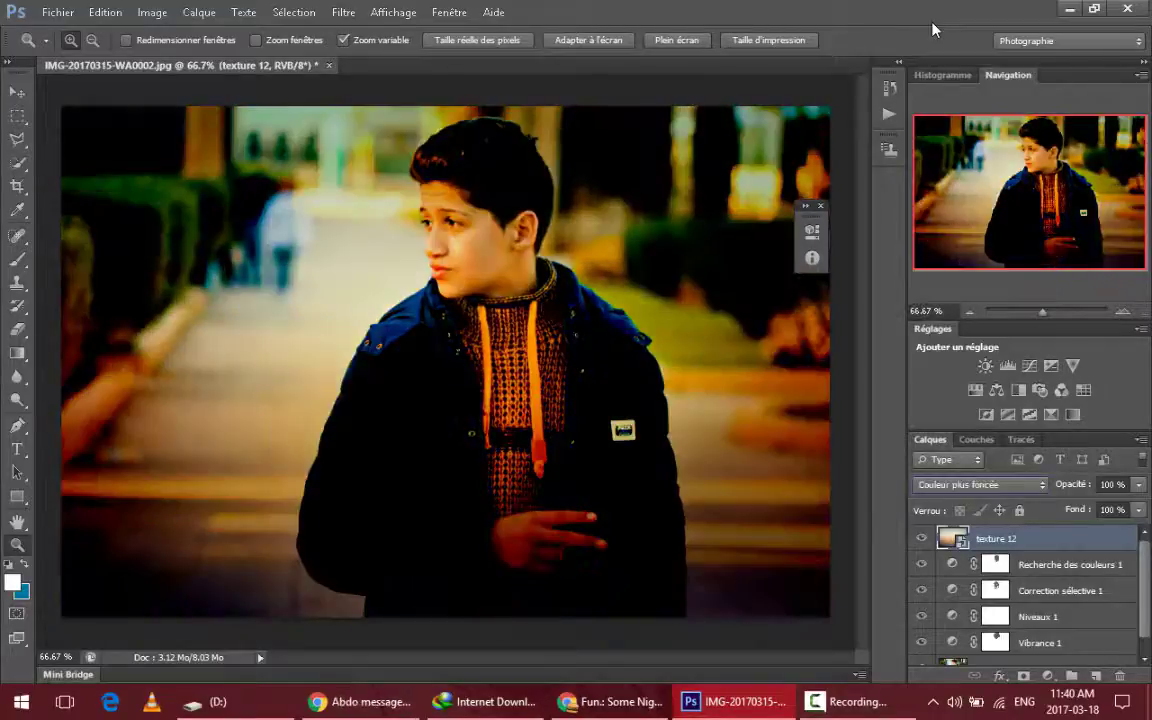
key(Down)
key(Down)
key(Down)
key(Down)
key(Down)
key(Down)
key(Down)
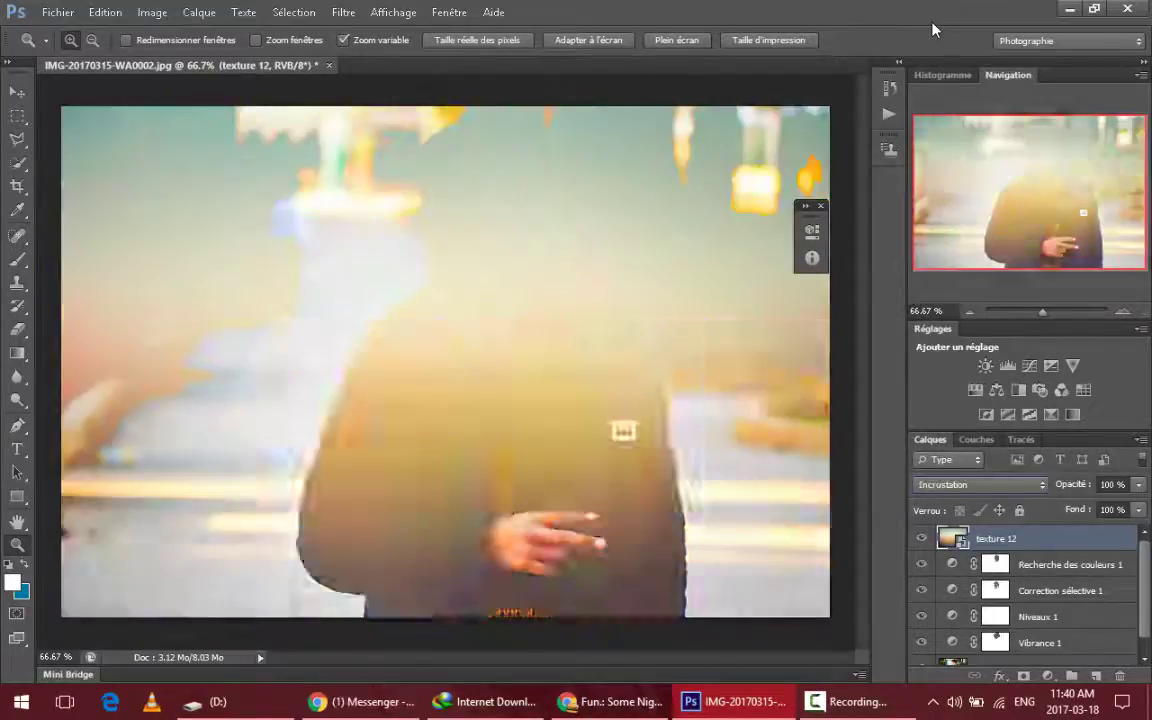
key(Up)
key(Up)
key(Up)
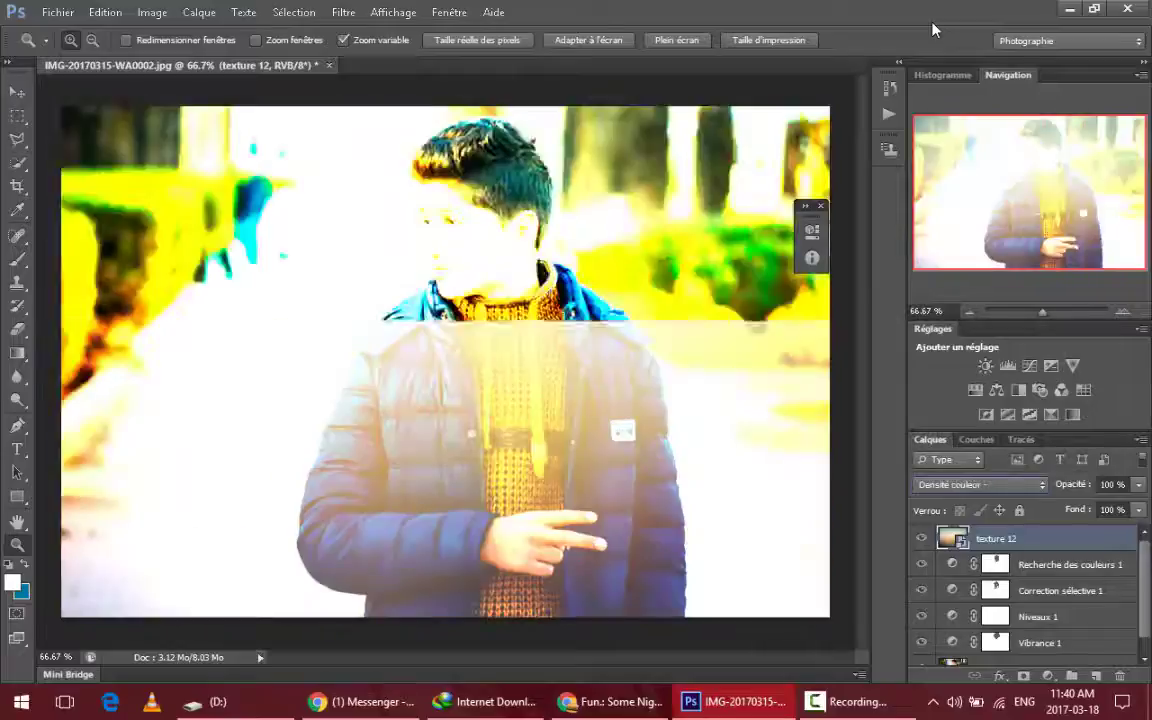
key(Up)
key(Up)
key(Up)
key(Up)
key(Up)
key(Up)
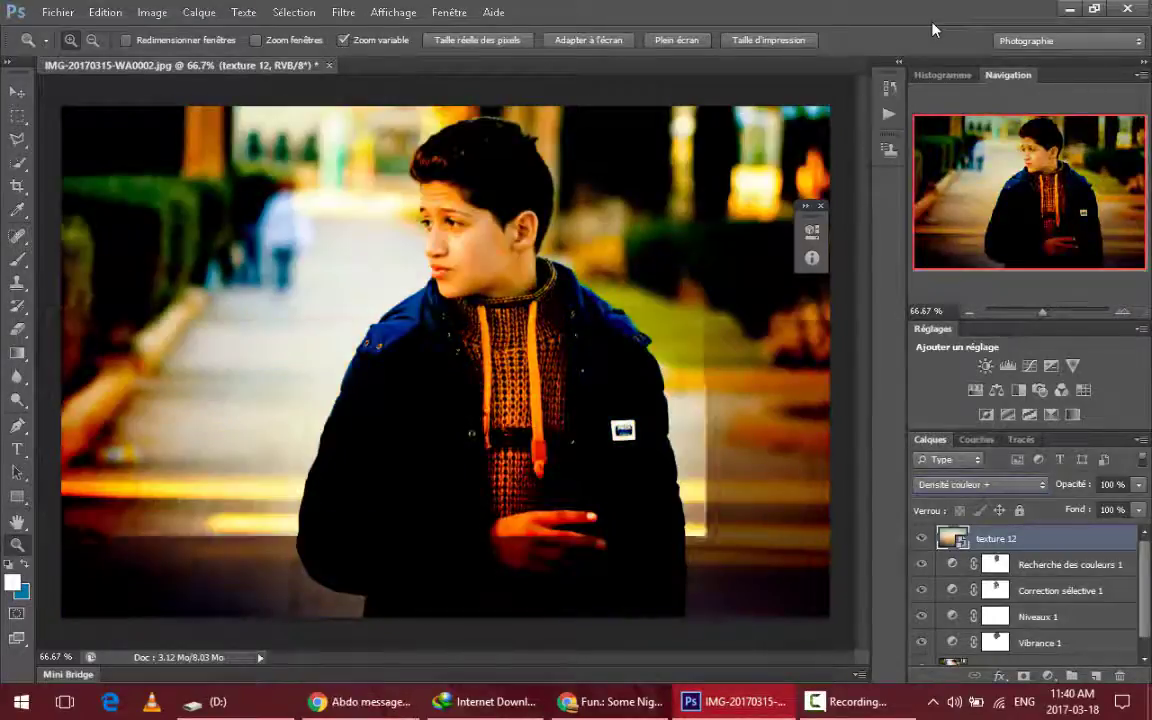
key(Up)
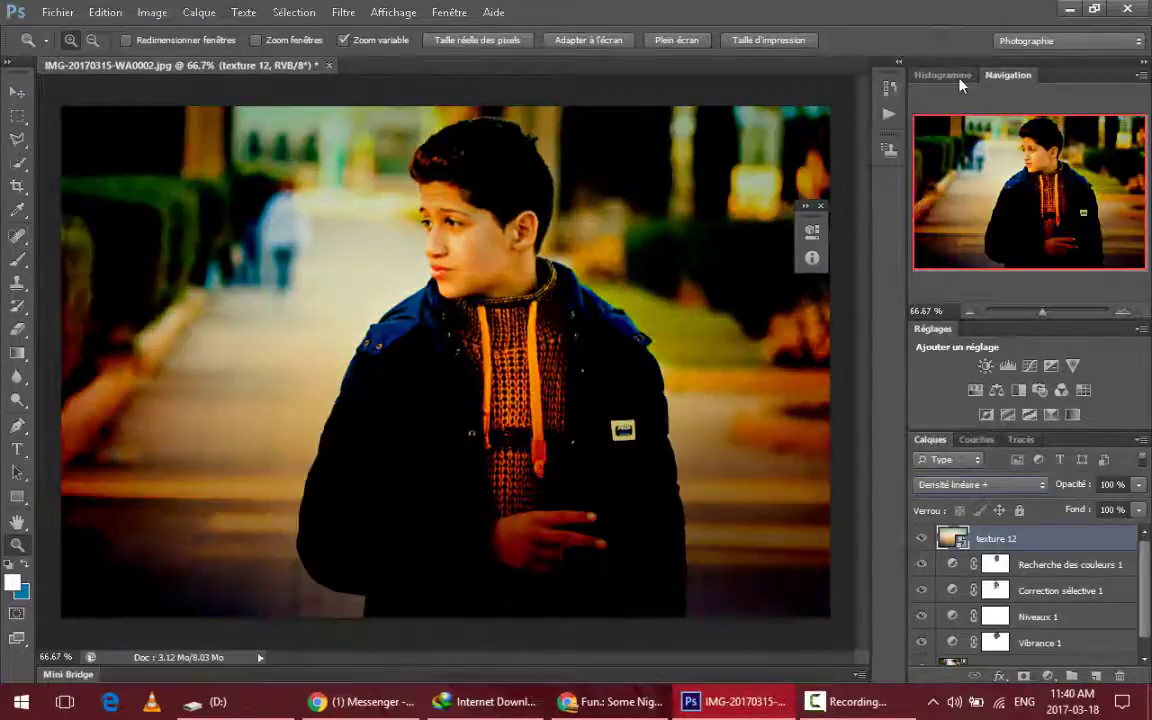
key(Down)
- Lower texture 12's opacity and mask it off the boy with a 73 px brush
mouse_move(1140, 486)
mouse_down()
mouse_move(1107, 512)
mouse_move(1083, 513)
mouse_up()
key(e)
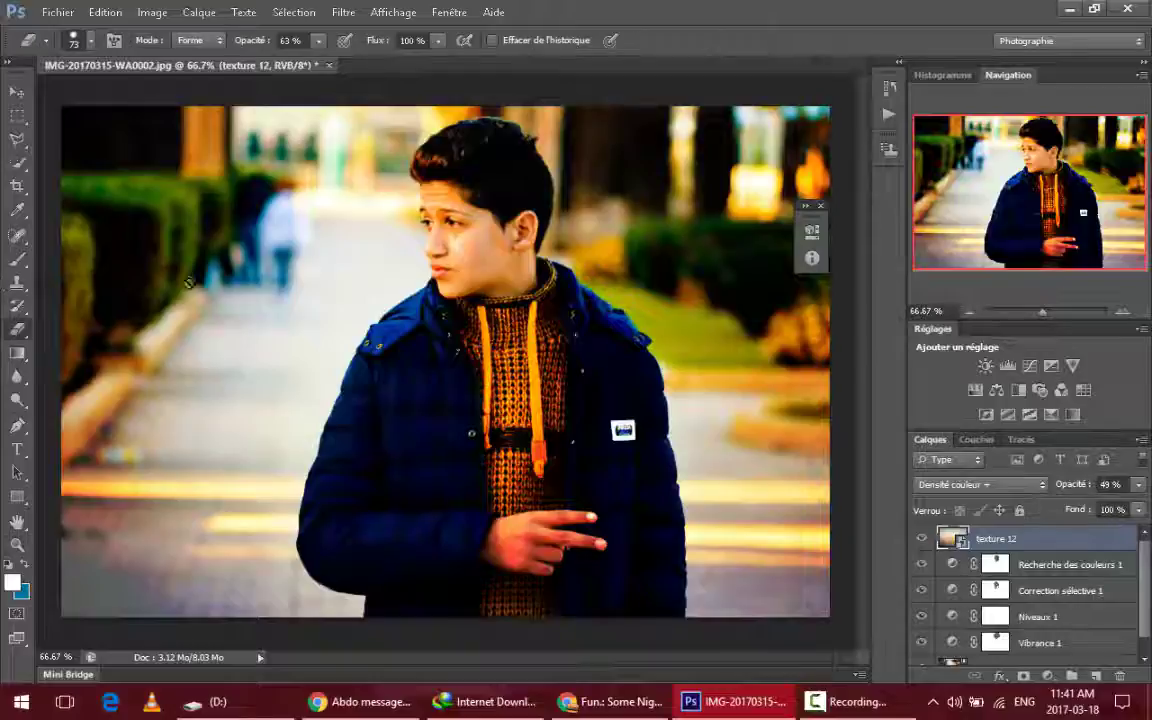
click(85, 38)
click(1022, 677)
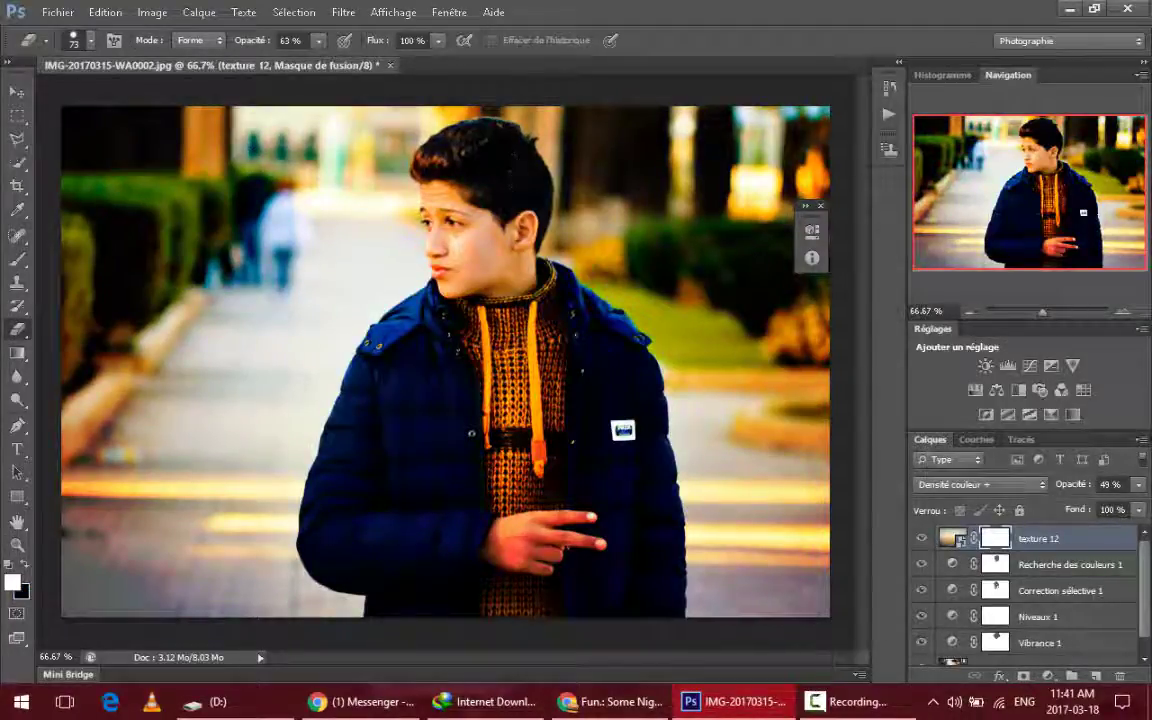
mouse_move(470, 450)
mouse_down()
mouse_move(366, 573)
mouse_move(385, 451)
mouse_up()
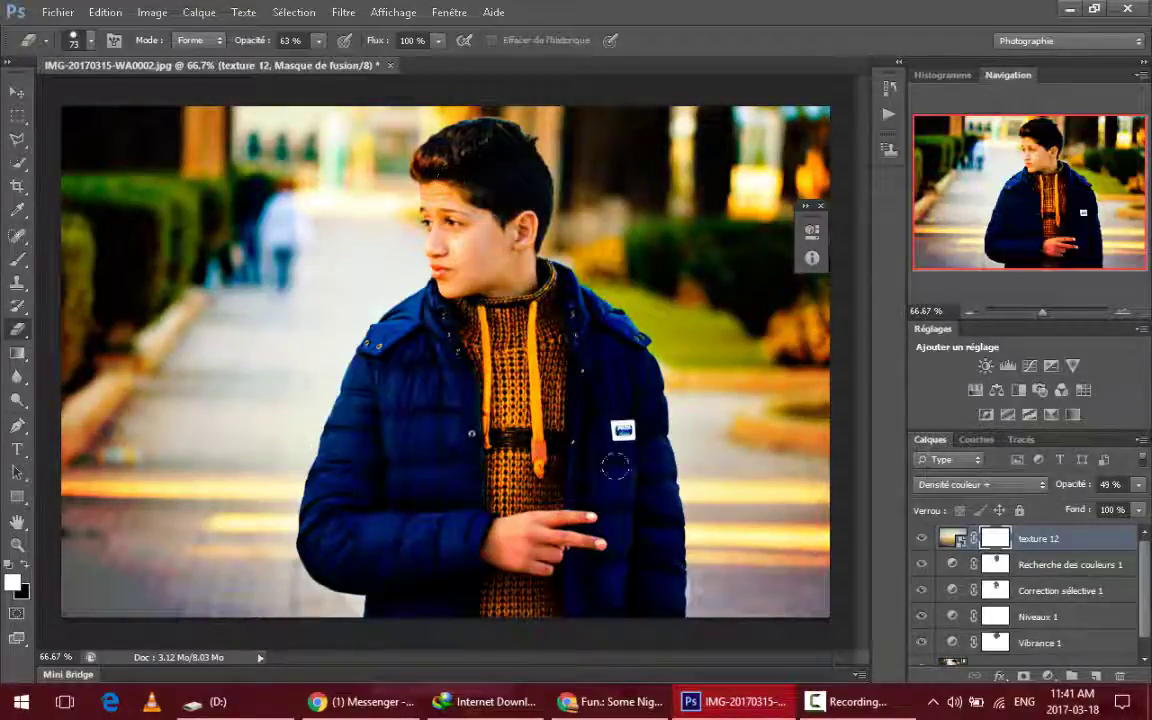
drag(441, 171, 446, 178)
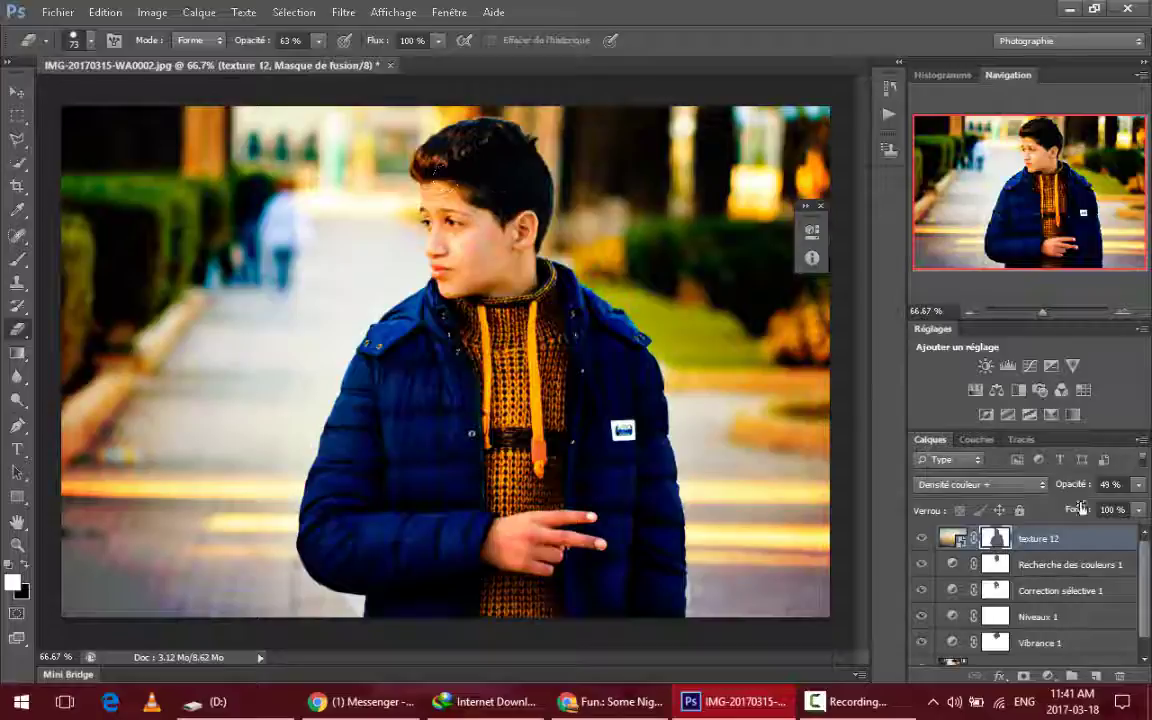
- Set texture 12 to 40% opacity and flatten everything into Arrière-plan
click(1138, 509)
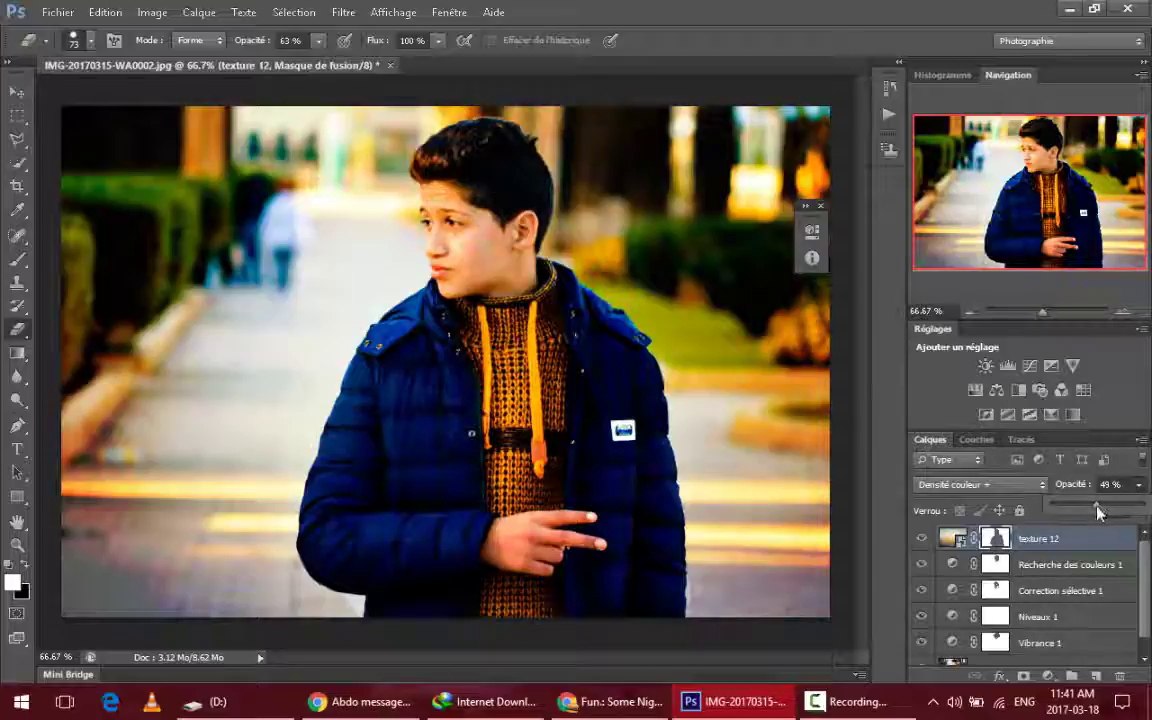
drag(1099, 512, 1091, 512)
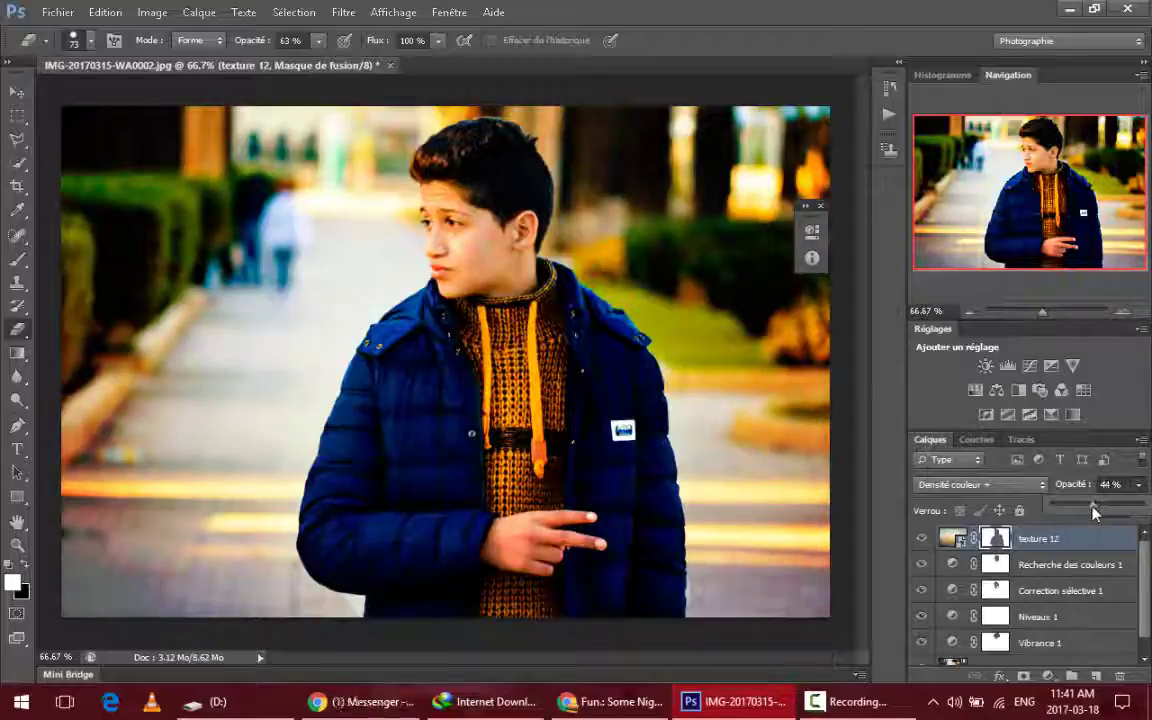
click(1141, 439)
- Flatten the image and convert the background into the editable layer Calque 0
click(966, 328)
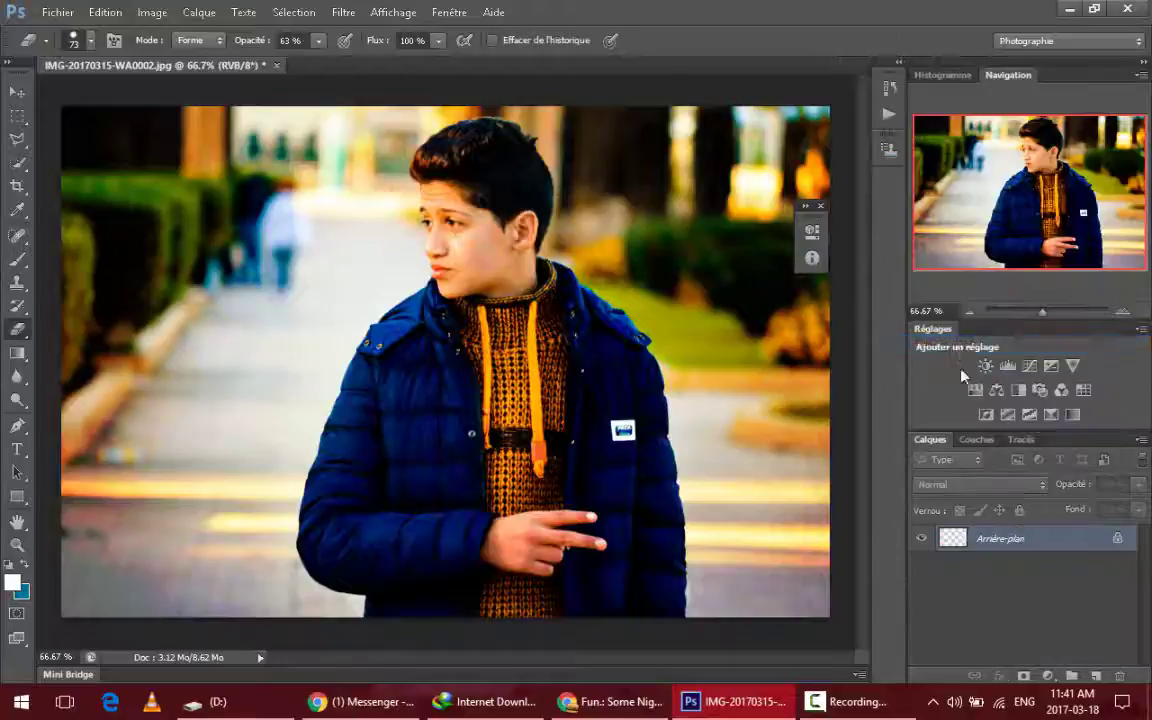
double_click(998, 541)
click(762, 224)
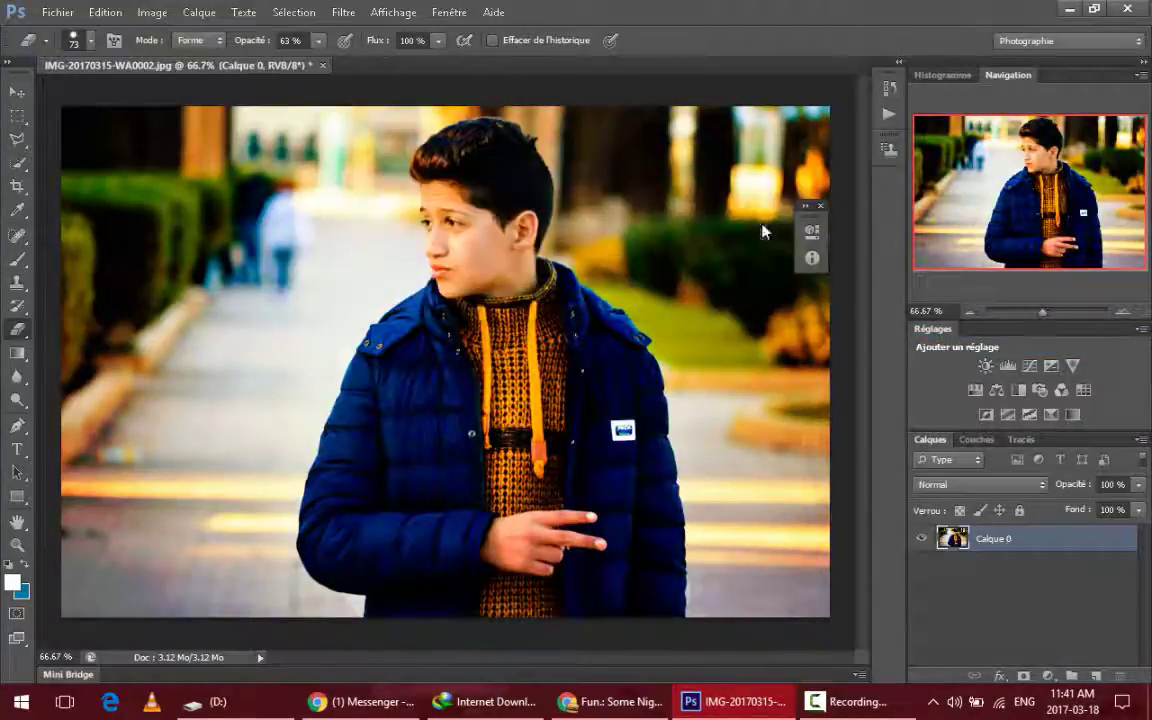
- Add a Color Balance layer shifting midtones to Red +15 and Blue +22
click(1018, 389)
drag(662, 322, 669, 320)
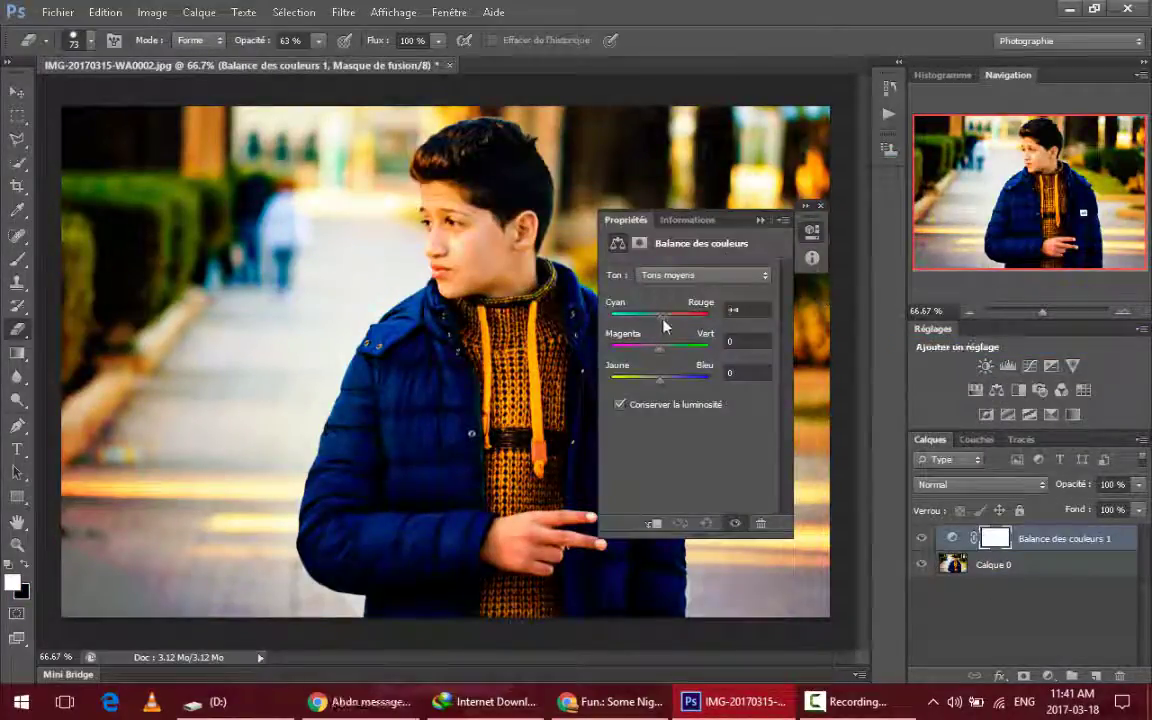
drag(660, 388, 679, 388)
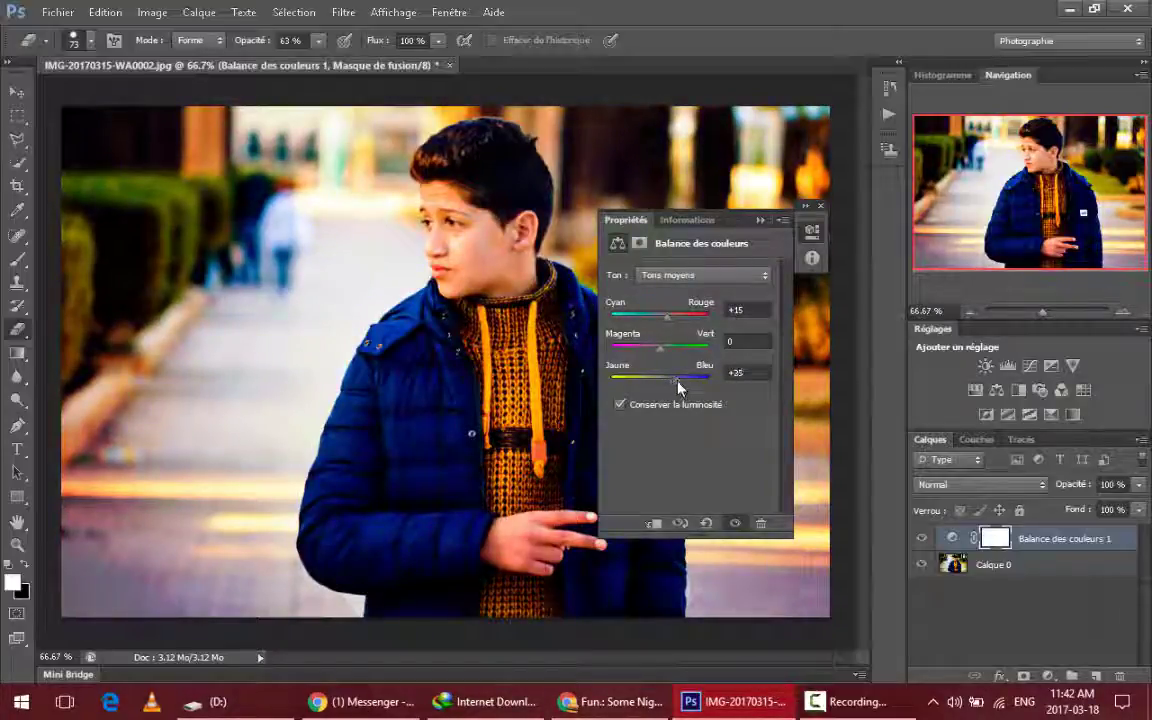
click(760, 220)
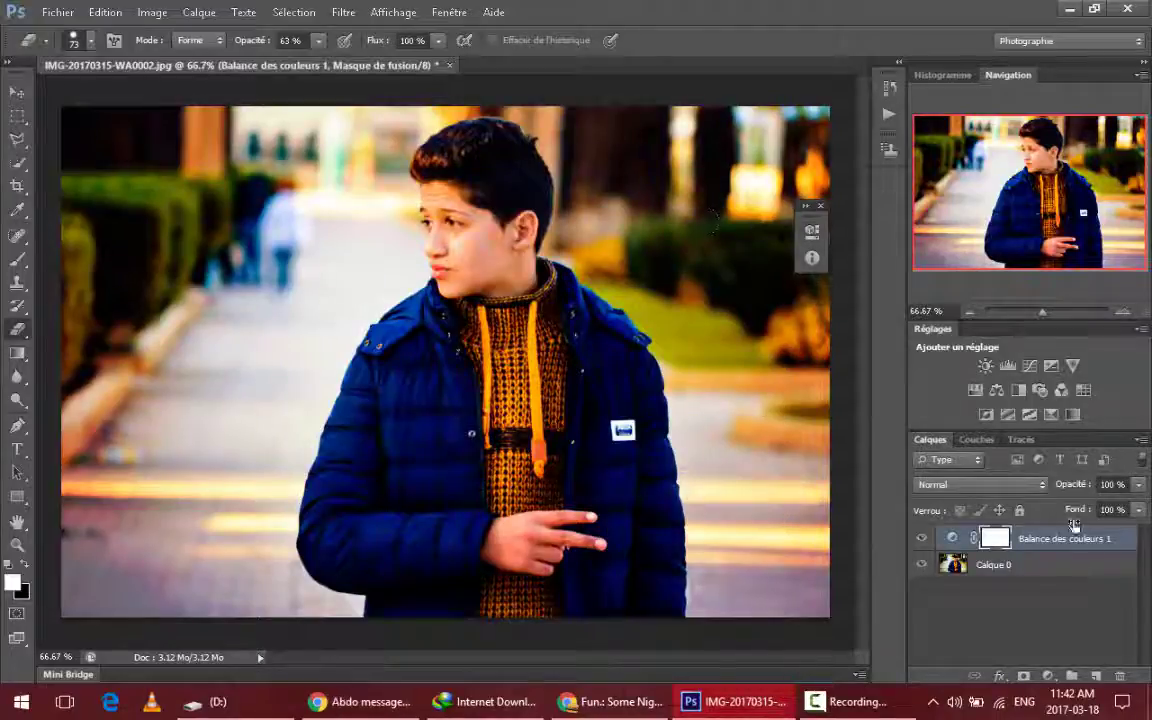
- Add a Hue/Saturation layer at +13 and mask it off the boy's hair and body
click(973, 390)
drag(688, 376, 697, 388)
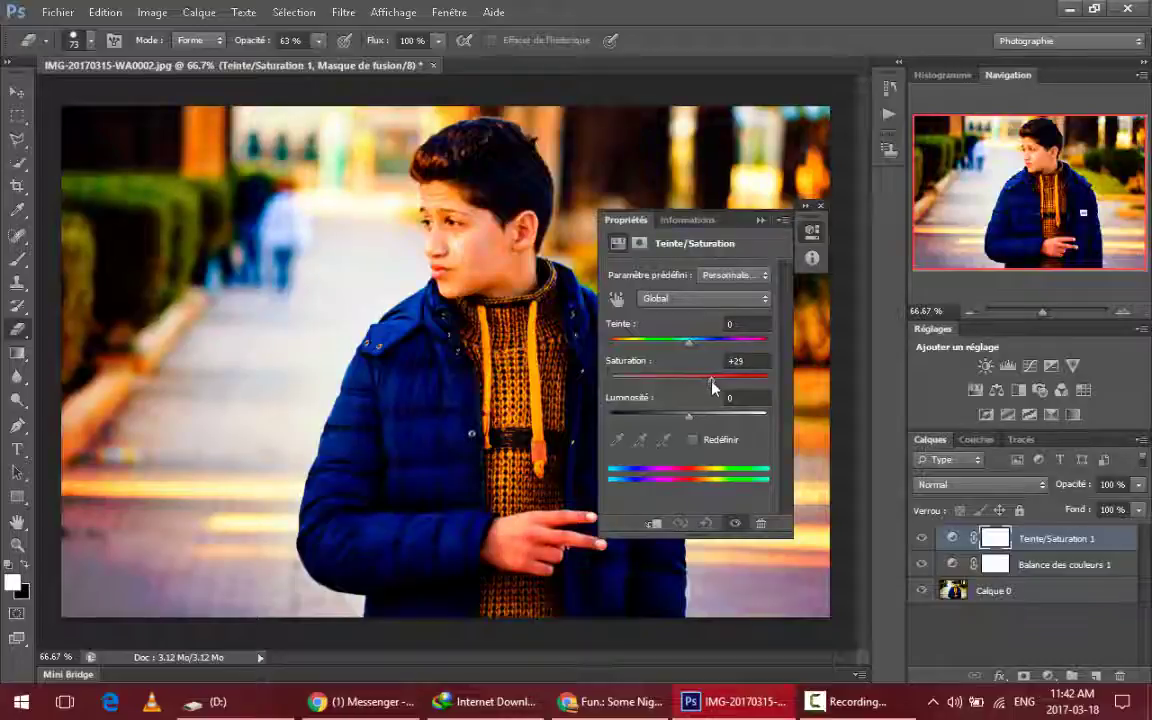
drag(490, 248, 455, 205)
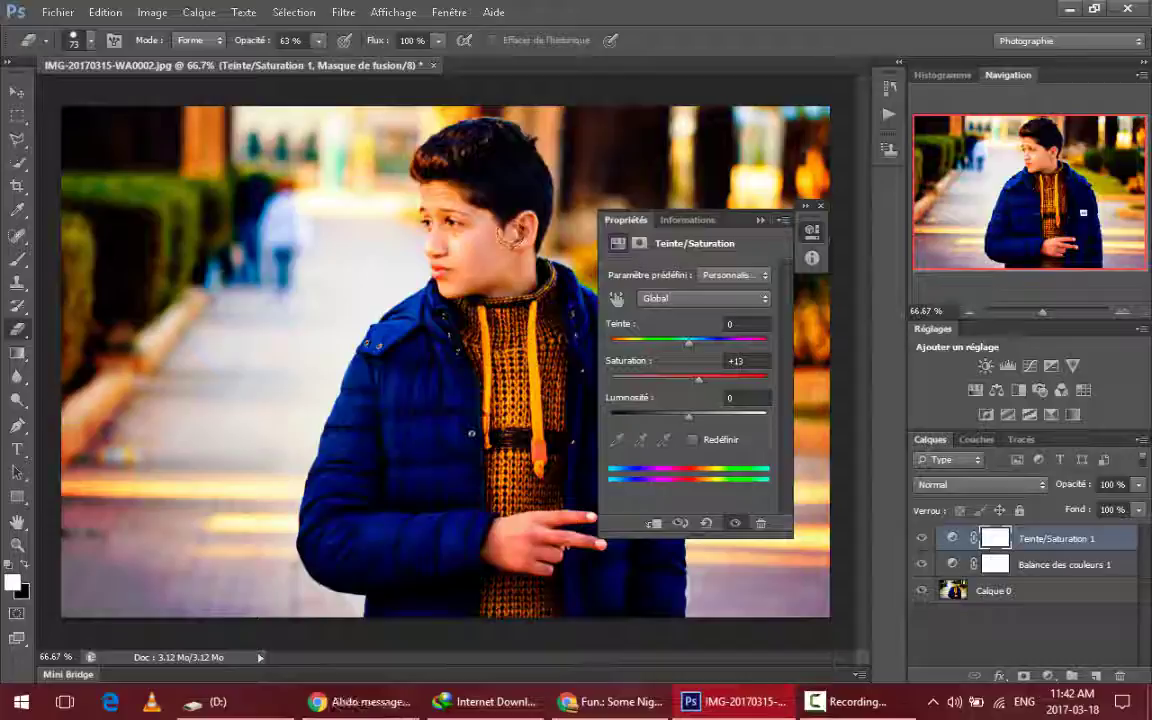
drag(460, 213, 399, 242)
click(758, 219)
- Save a first copy named 'fdlrfdrf' to the desktop, dismissing the Photoshop format options
click(57, 12)
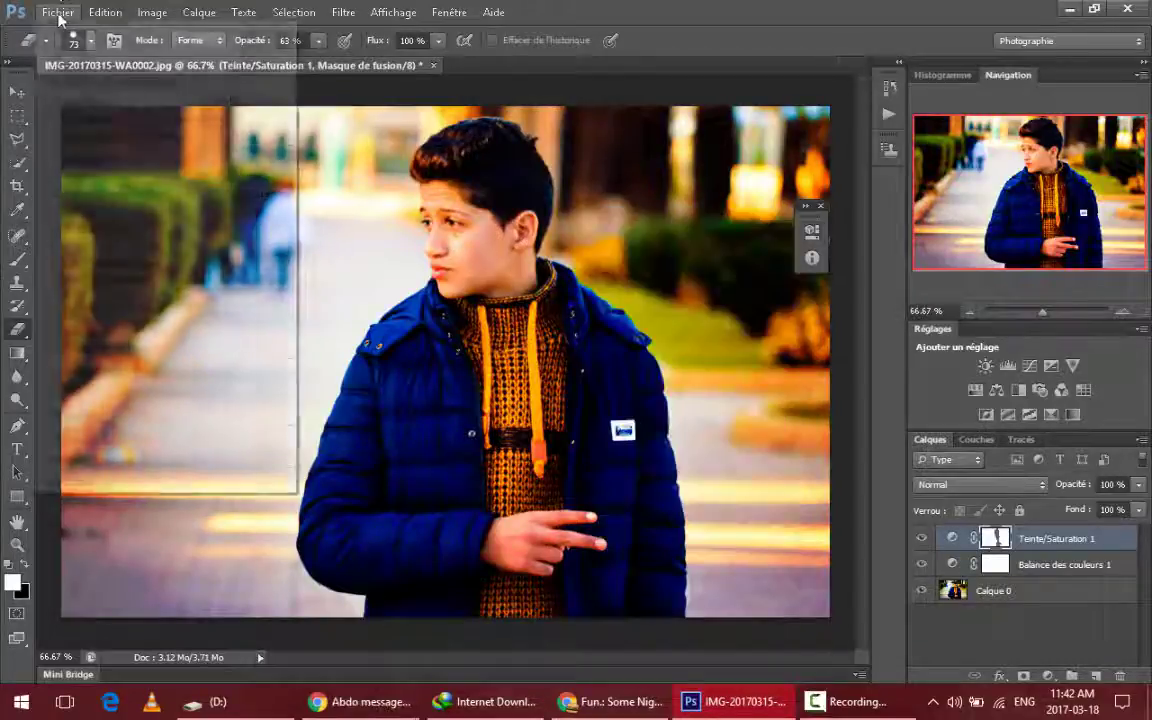
click(176, 226)
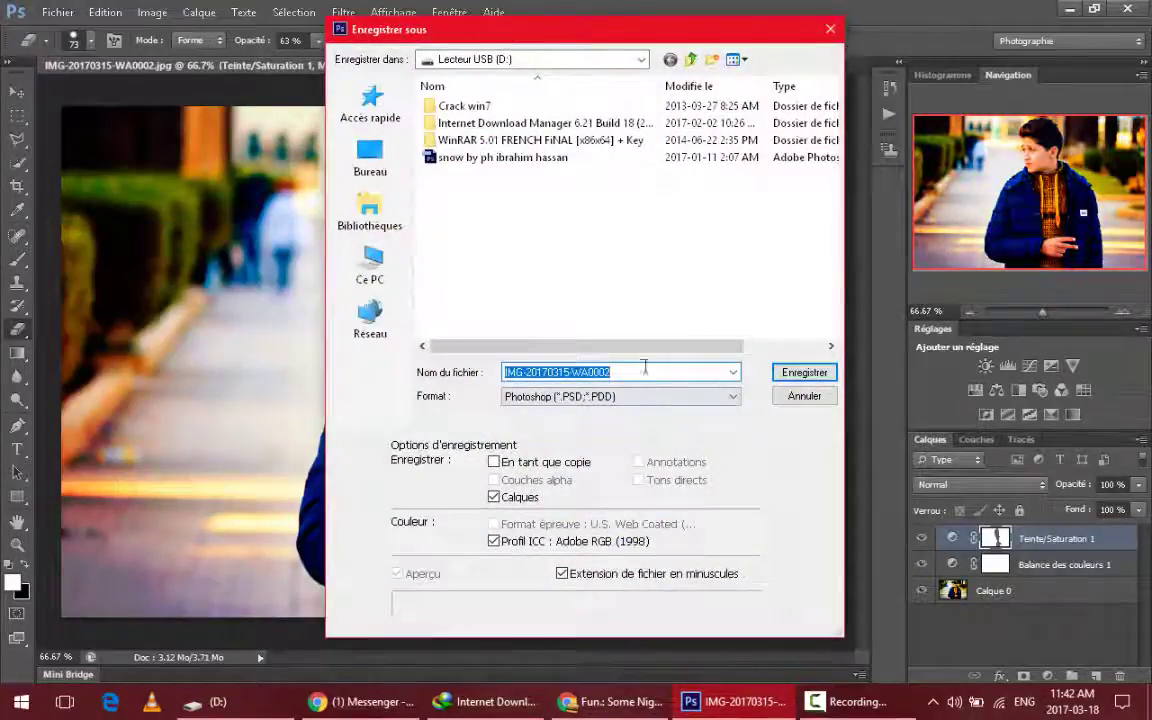
text(fdlrfdrf)
click(370, 158)
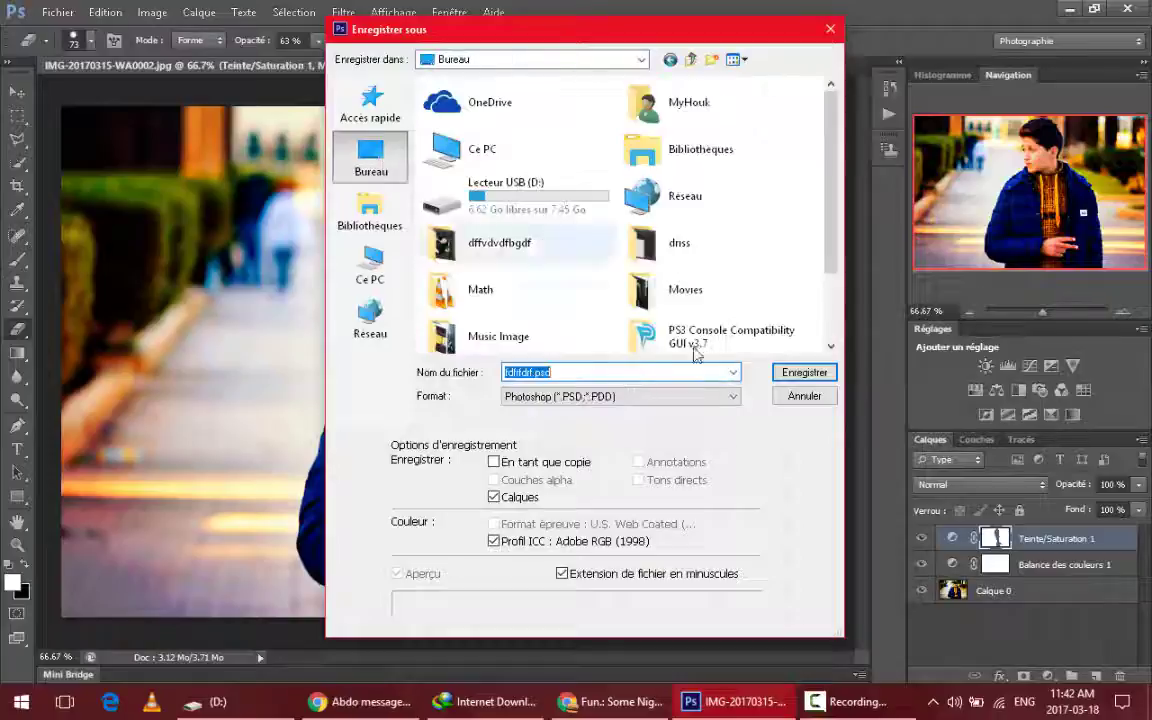
click(805, 372)
click(826, 209)
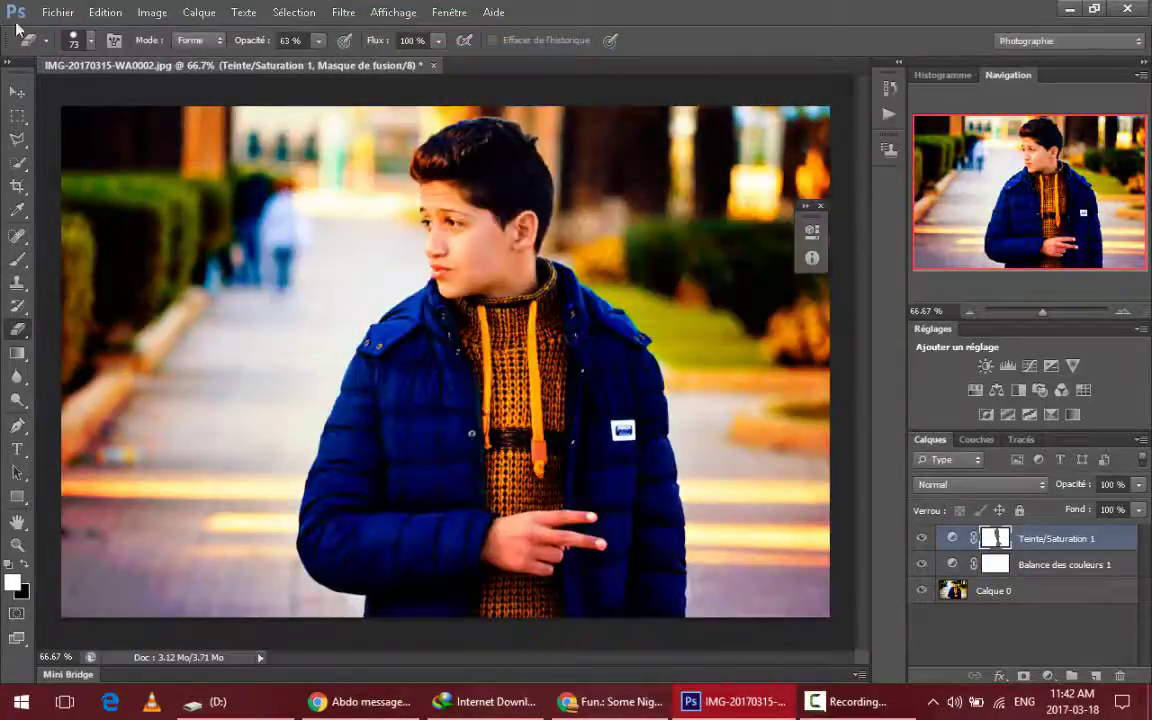
- Save the image to the desktop as JPEG 'rfgdf.jpg' at quality 12 Maximum, then minimise Photoshop
click(57, 12)
click(262, 231)
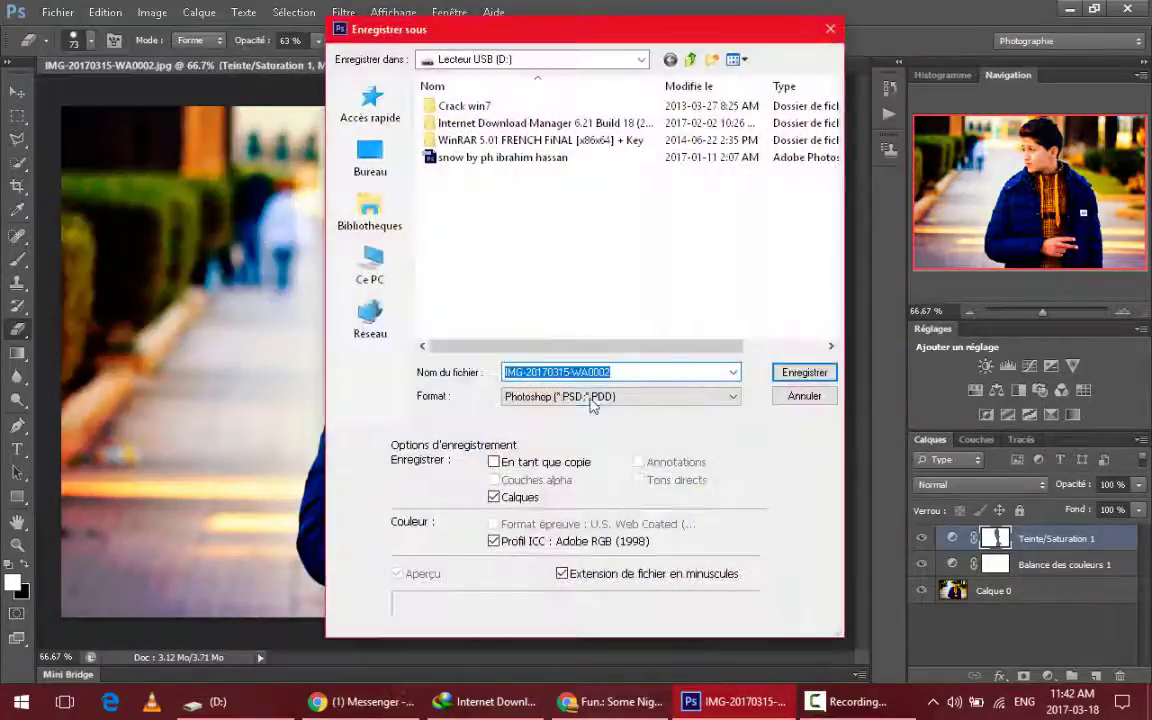
text(rfgdf)
click(616, 397)
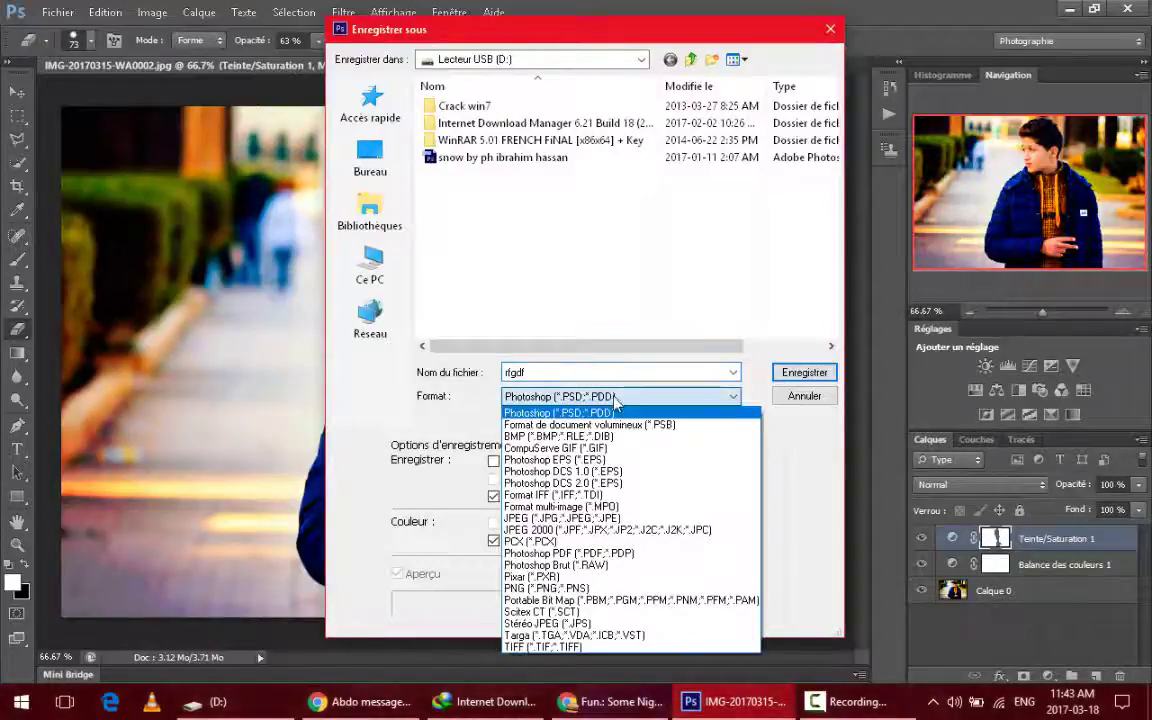
click(560, 518)
click(370, 158)
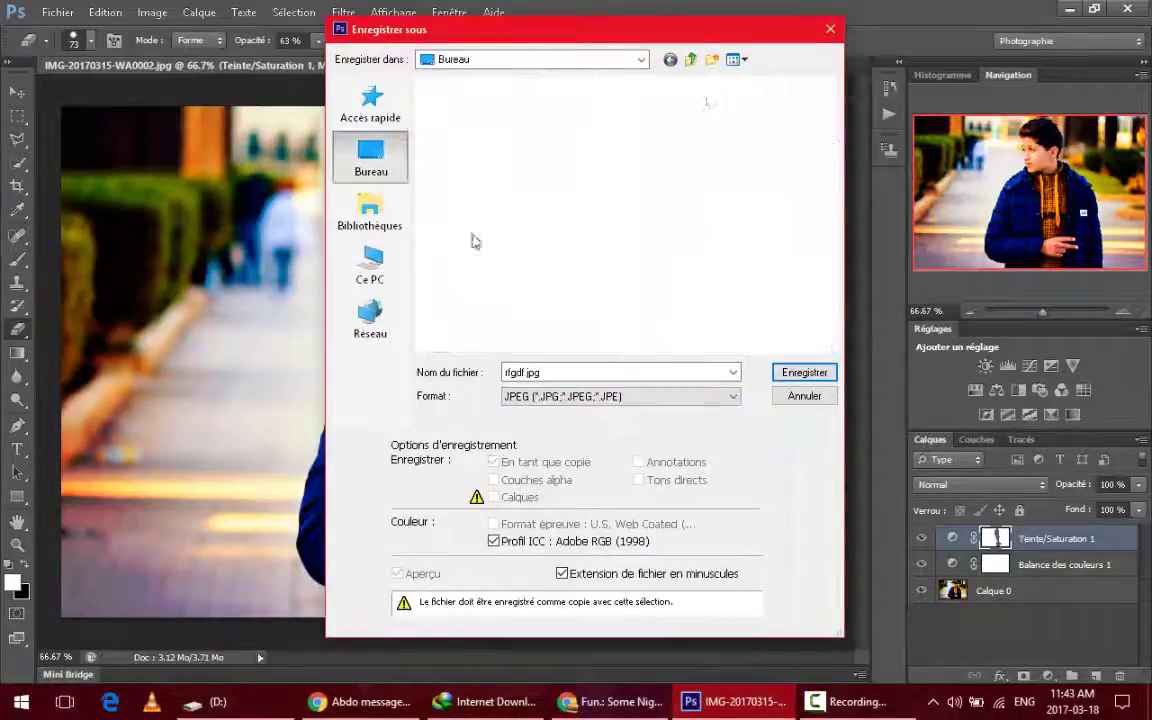
click(804, 372)
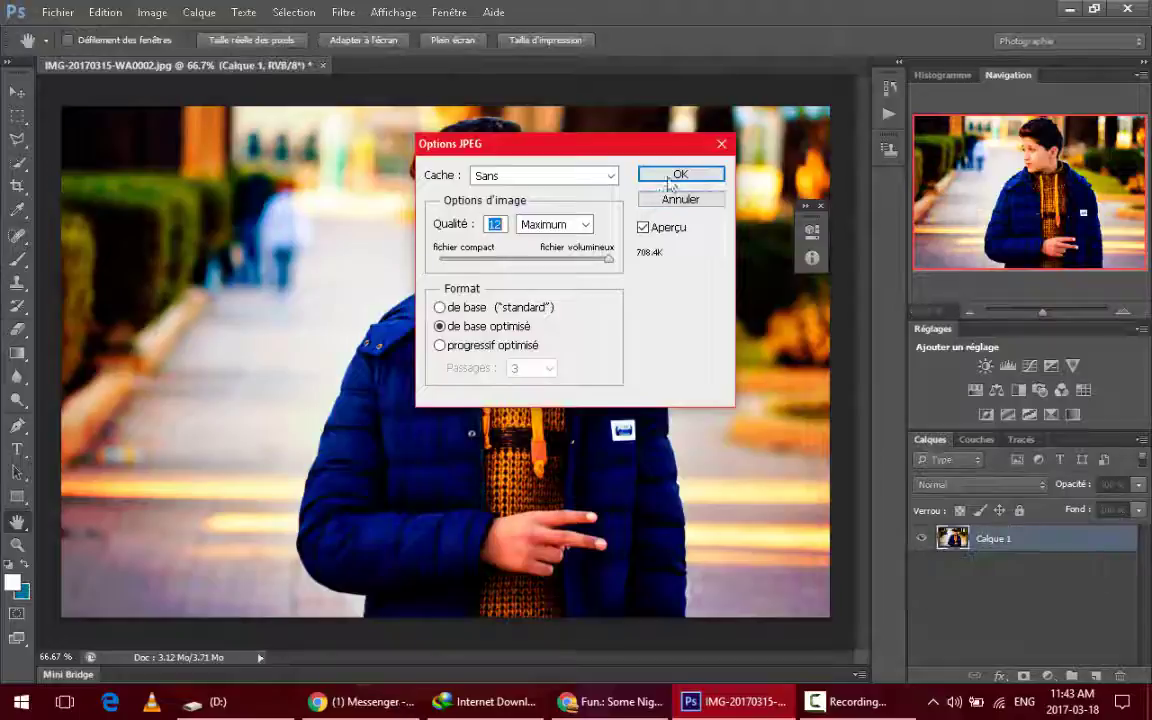
click(681, 173)
click(1069, 9)
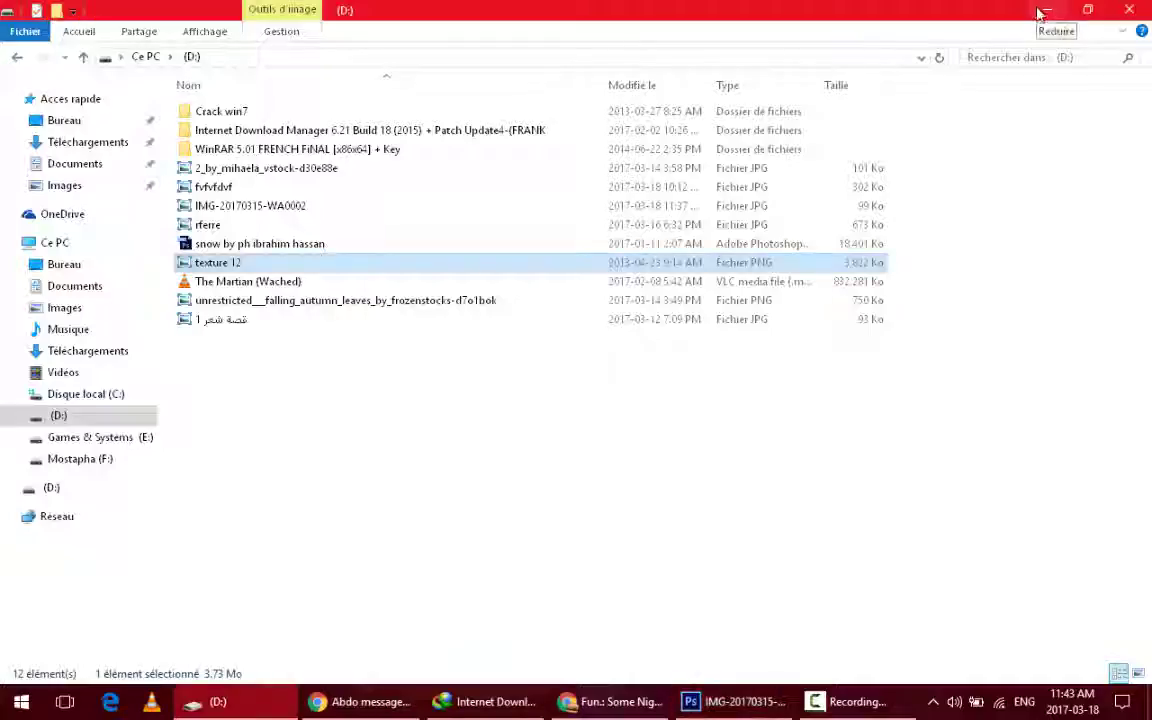
- View the original IMG-20170315-WA0002 photo, then open the edited rfgdf.jpg from the desktop
double_click(365, 205)
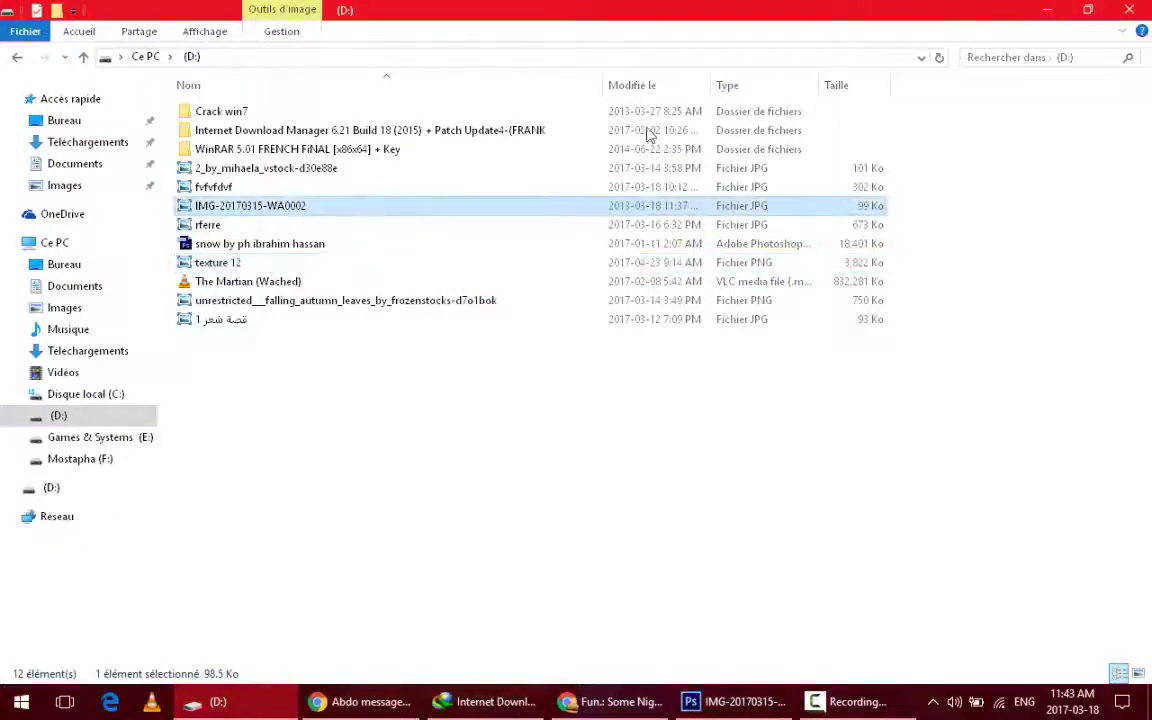
click(1047, 9)
click(1047, 9)
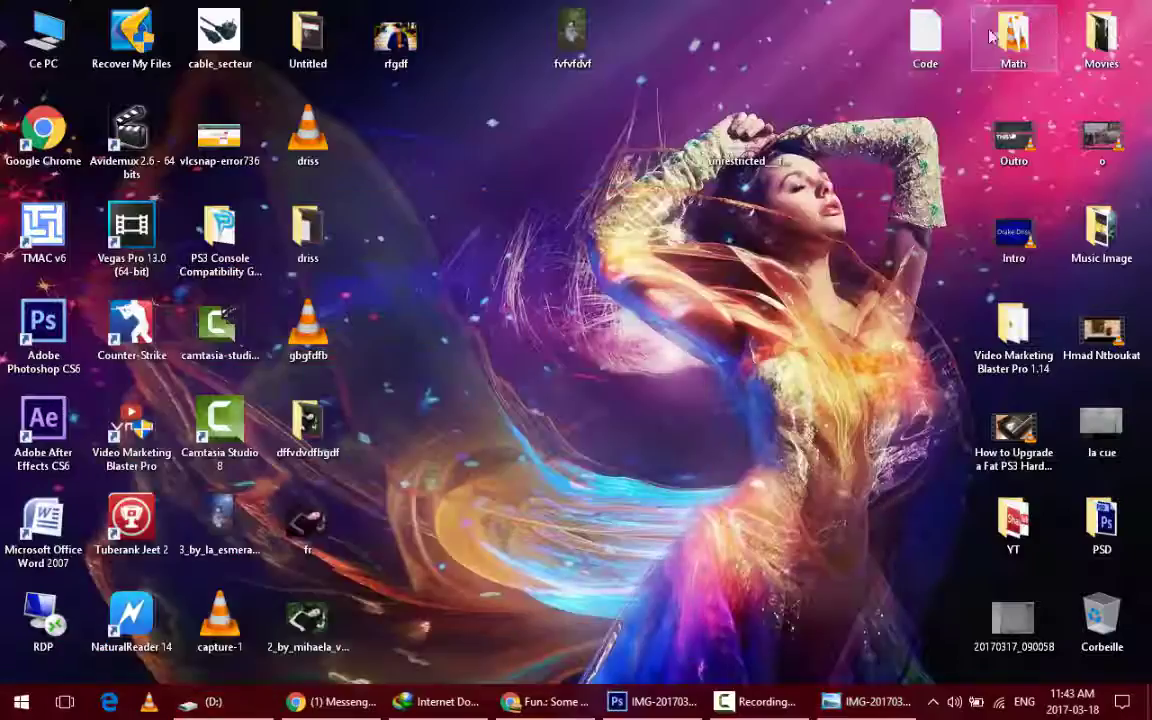
right_click(849, 700)
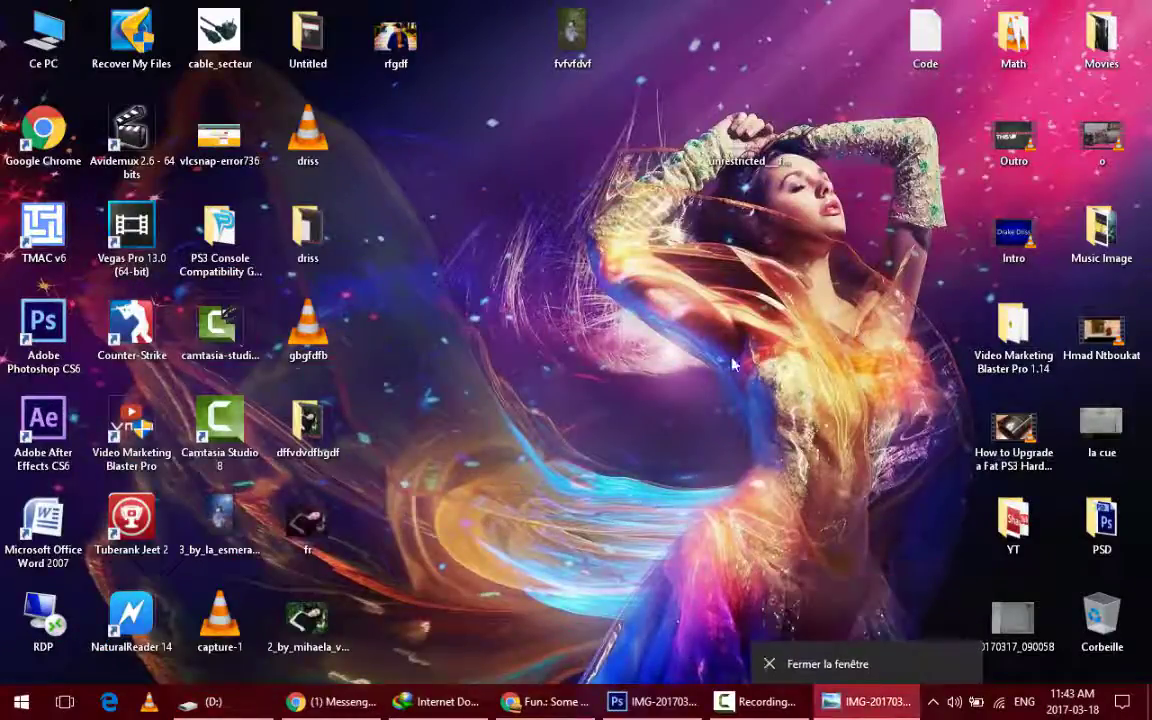
double_click(395, 35)
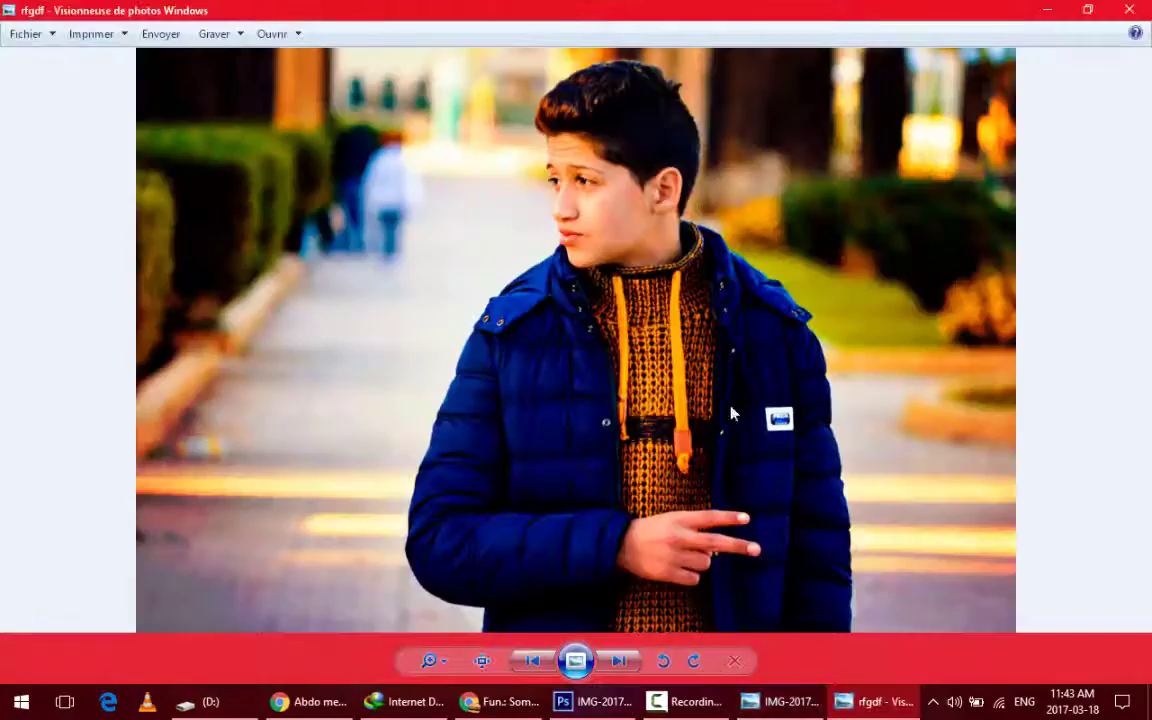
key(alt+Tab)
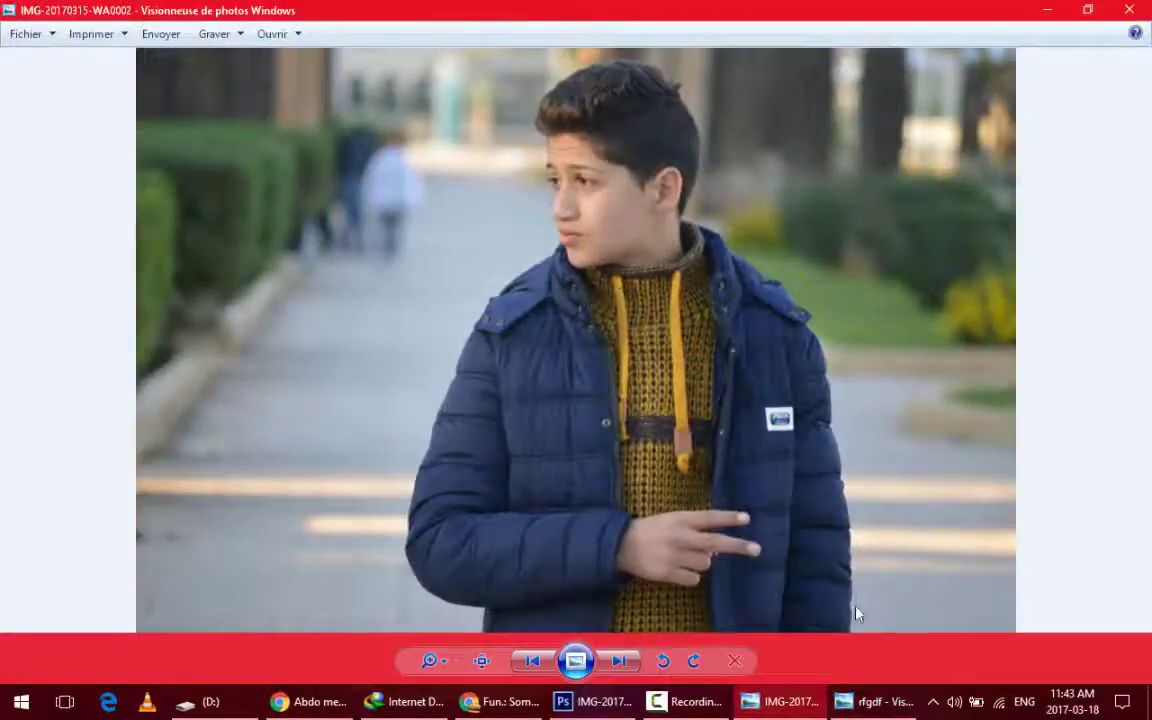
click(876, 708)
key(alt+Tab)
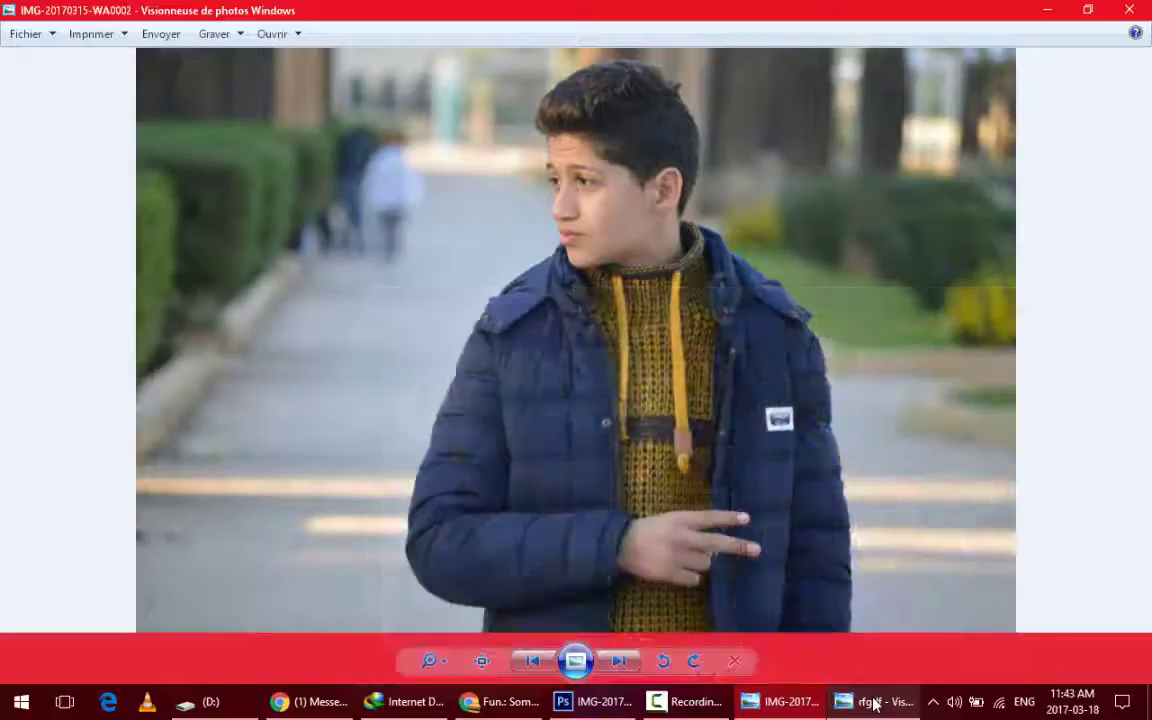
key(alt+Tab)
key(alt+Tab)
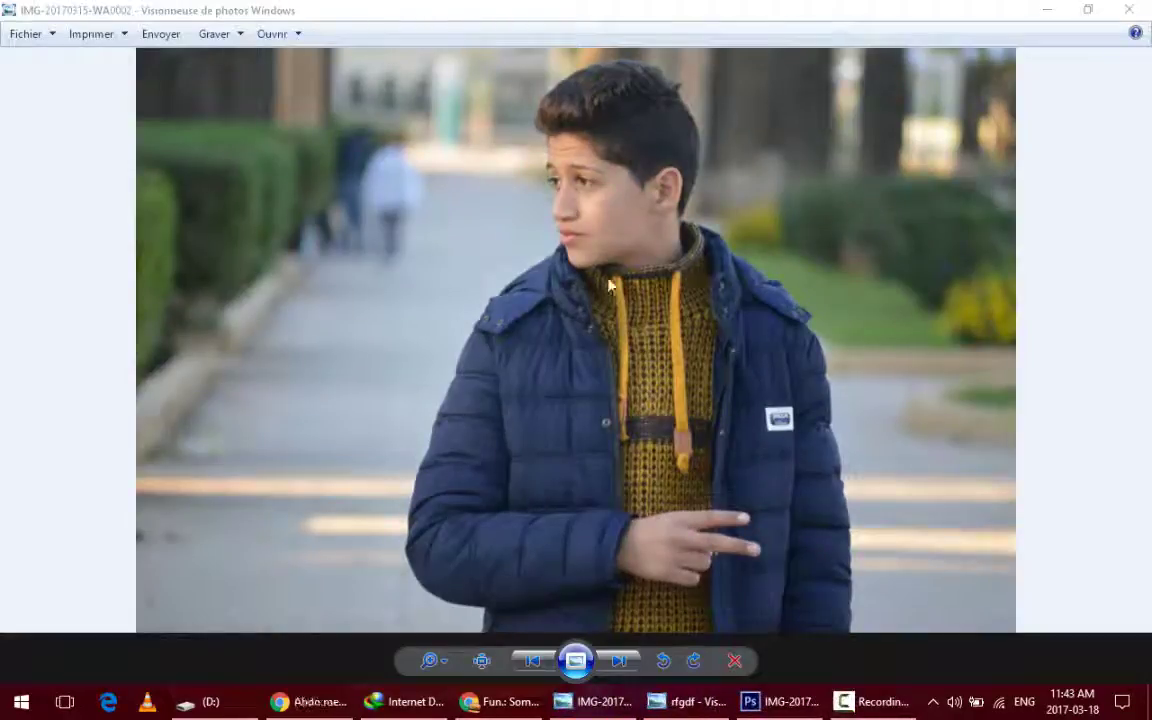
click(690, 702)
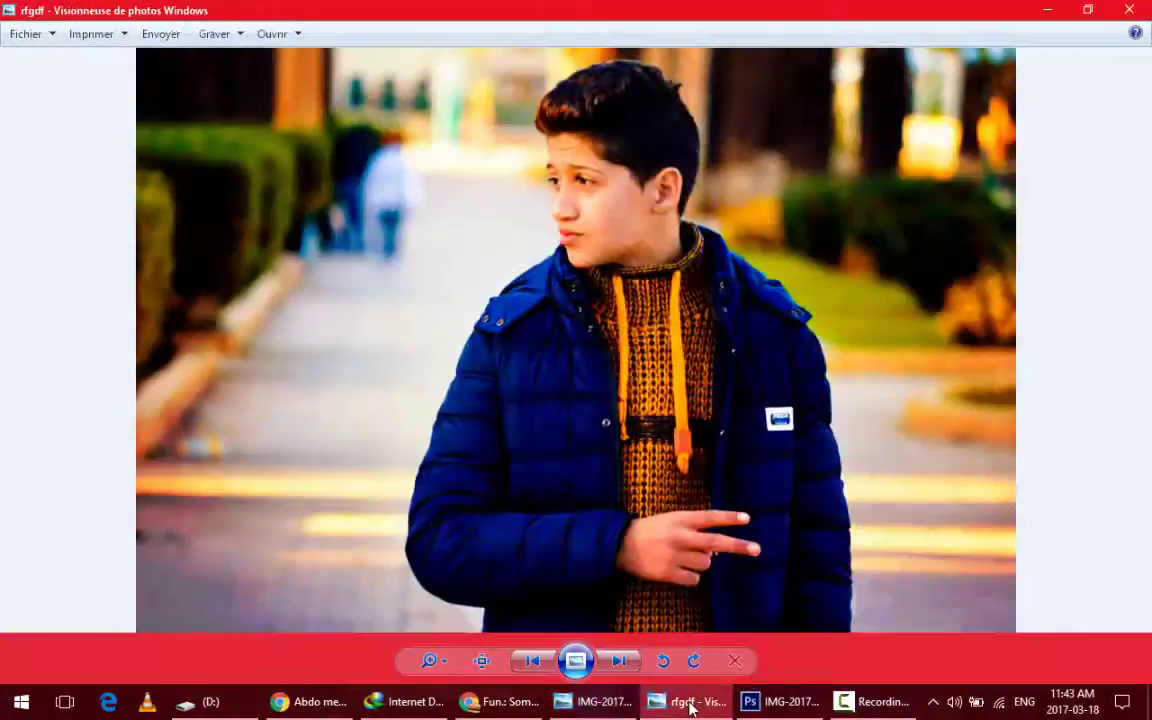
- In Chrome, open the channel's 'Vidéos en ligne' uploads list, then return to the portrait
click(1043, 12)
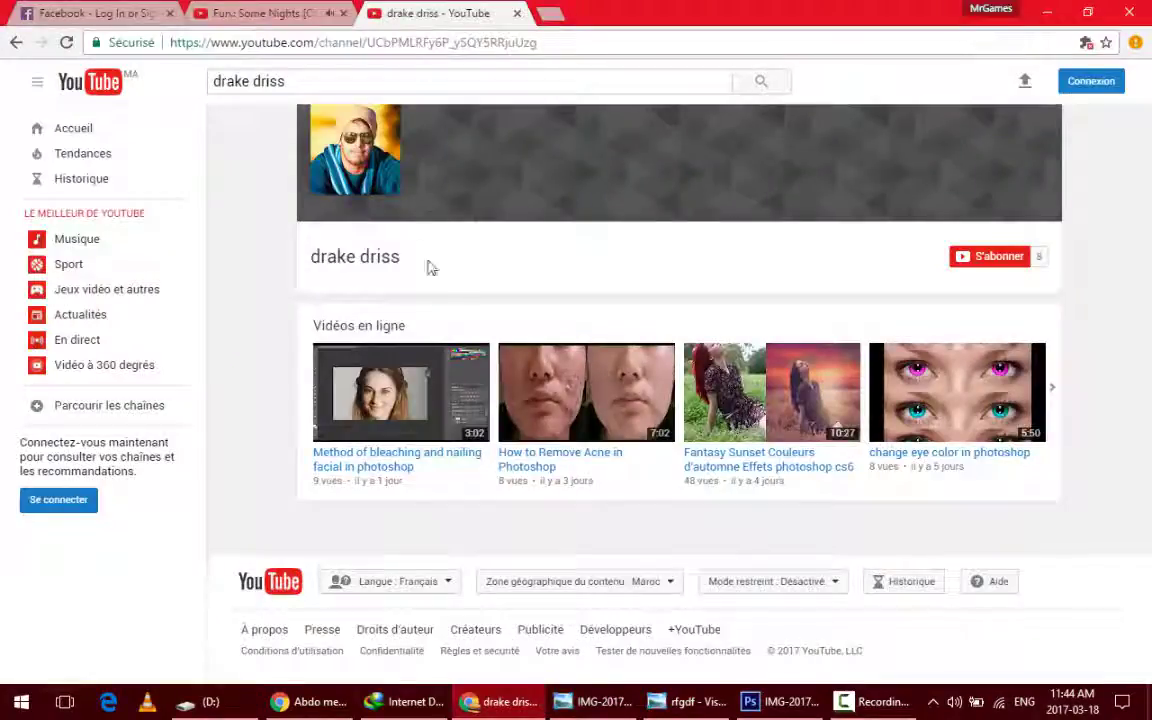
click(349, 330)
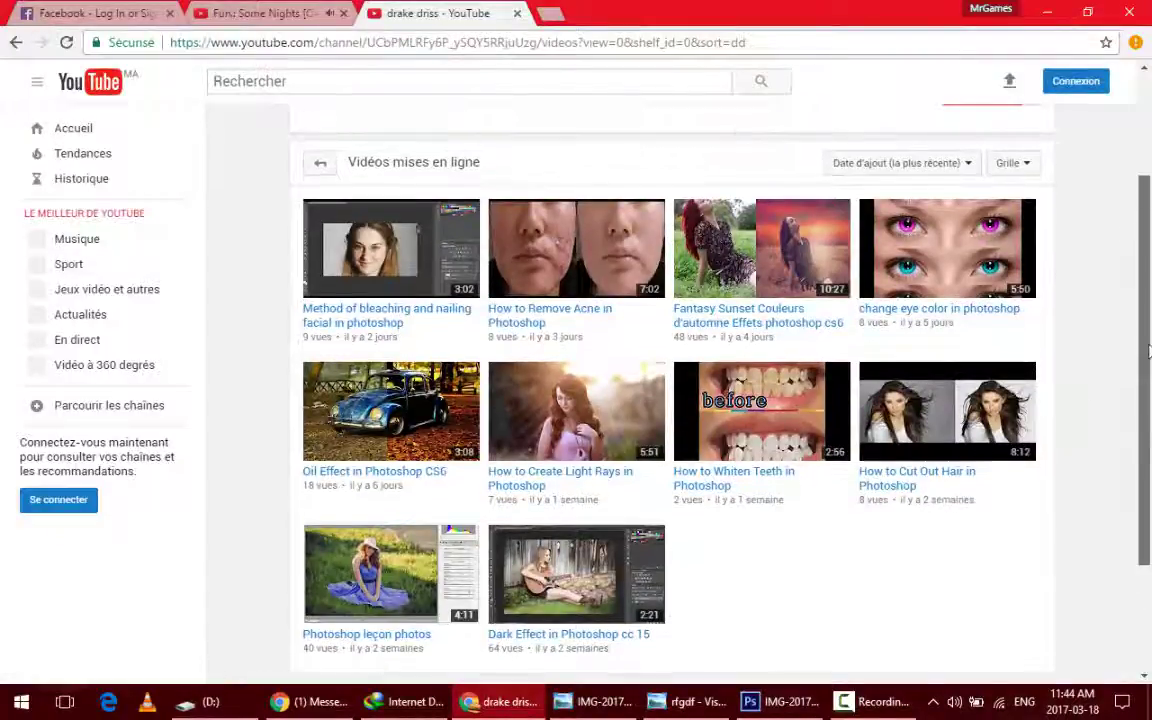
scroll(1146, 333, up, 1)
scroll(966, 191, up, 1)
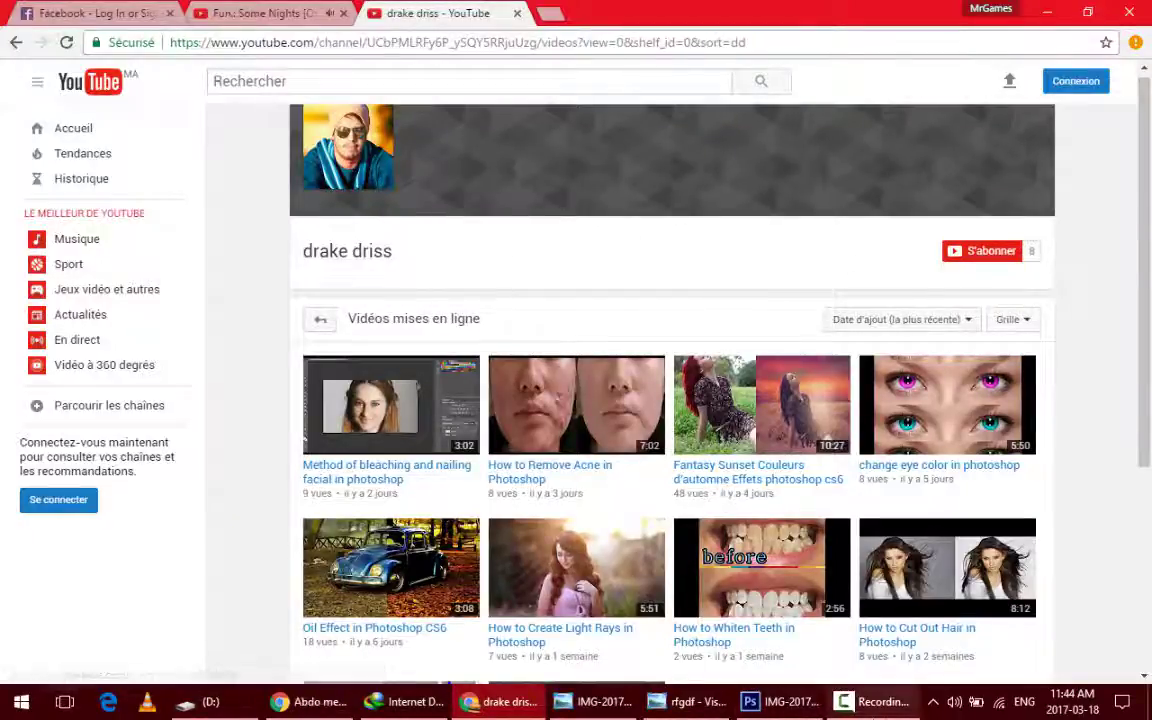
click(884, 710)
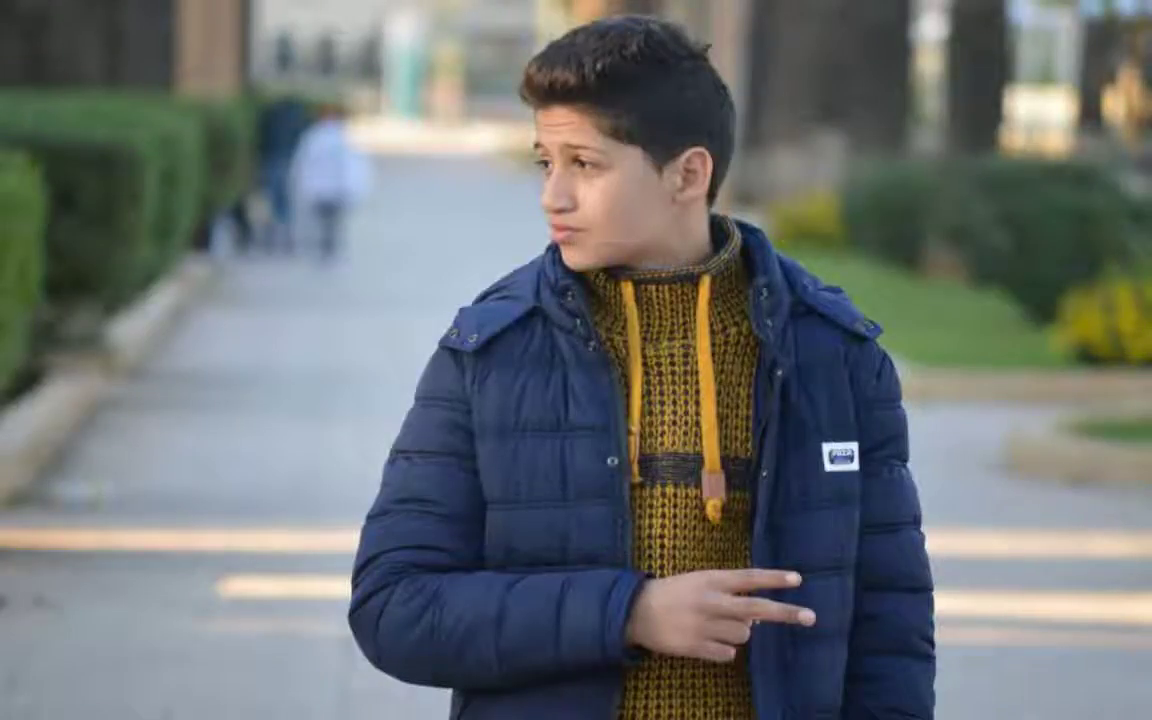